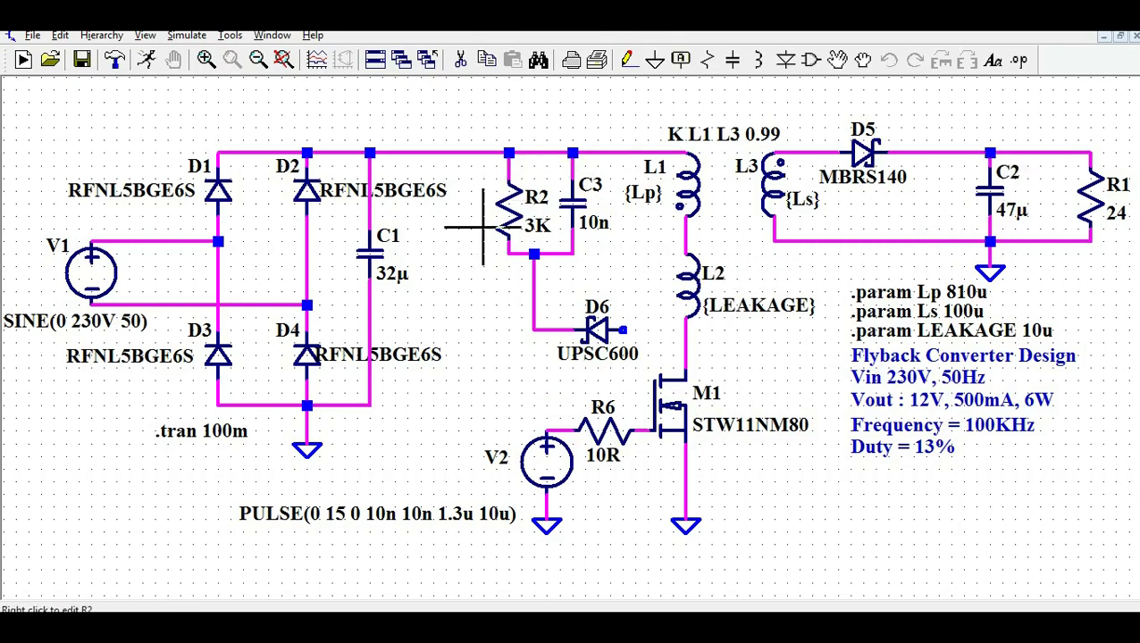
# Step: Review the sine function settings of the AC input source V1
pyautogui.press('F7')
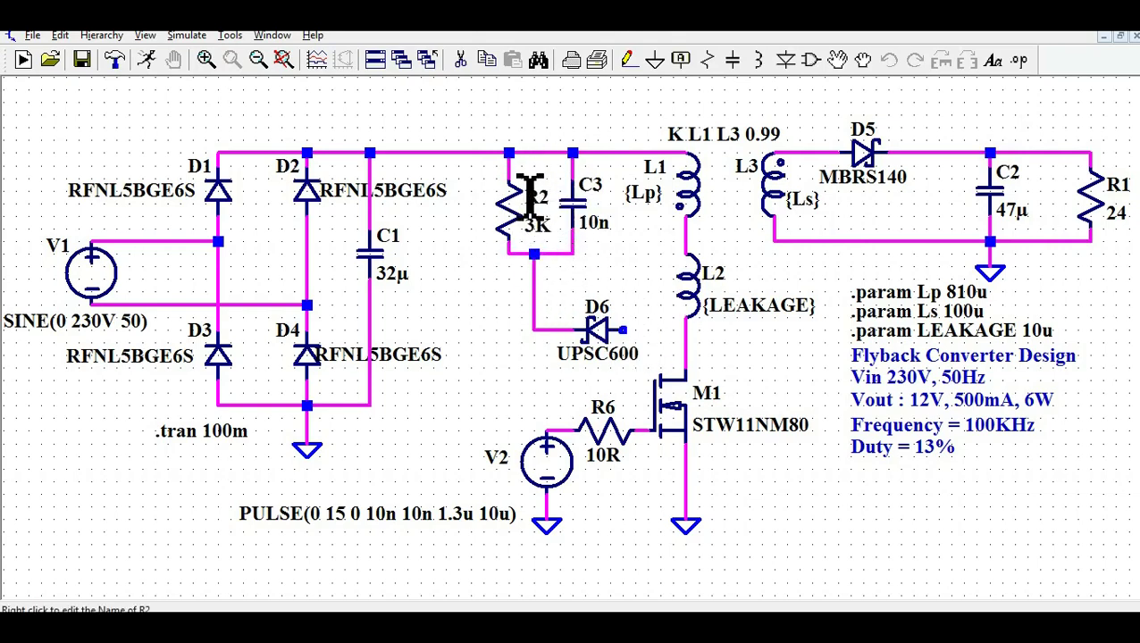
pyautogui.press('F3')
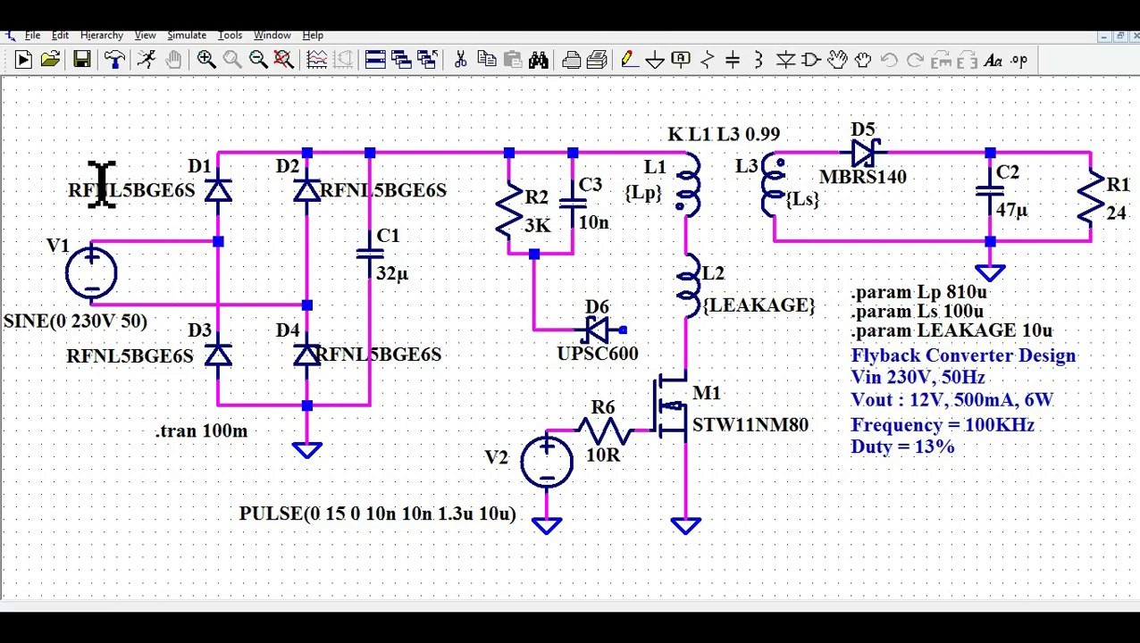
pyautogui.rightClick(114, 259)
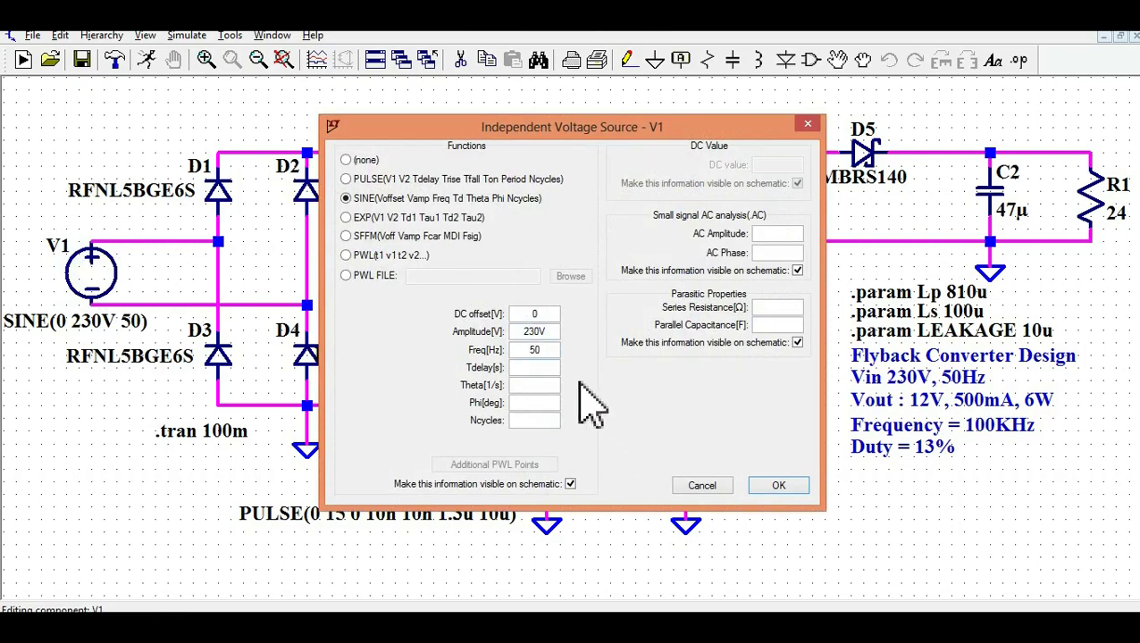
pyautogui.click(781, 490)
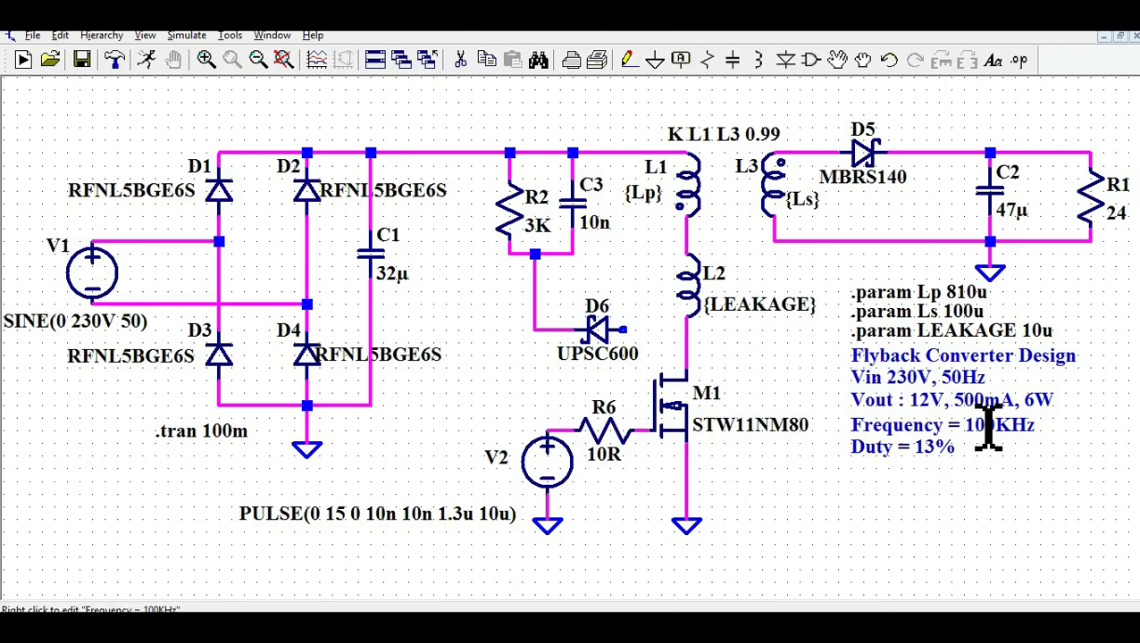
# Step: Review the on-time and period settings of the gate-drive pulse source V2
pyautogui.rightClick(547, 459)
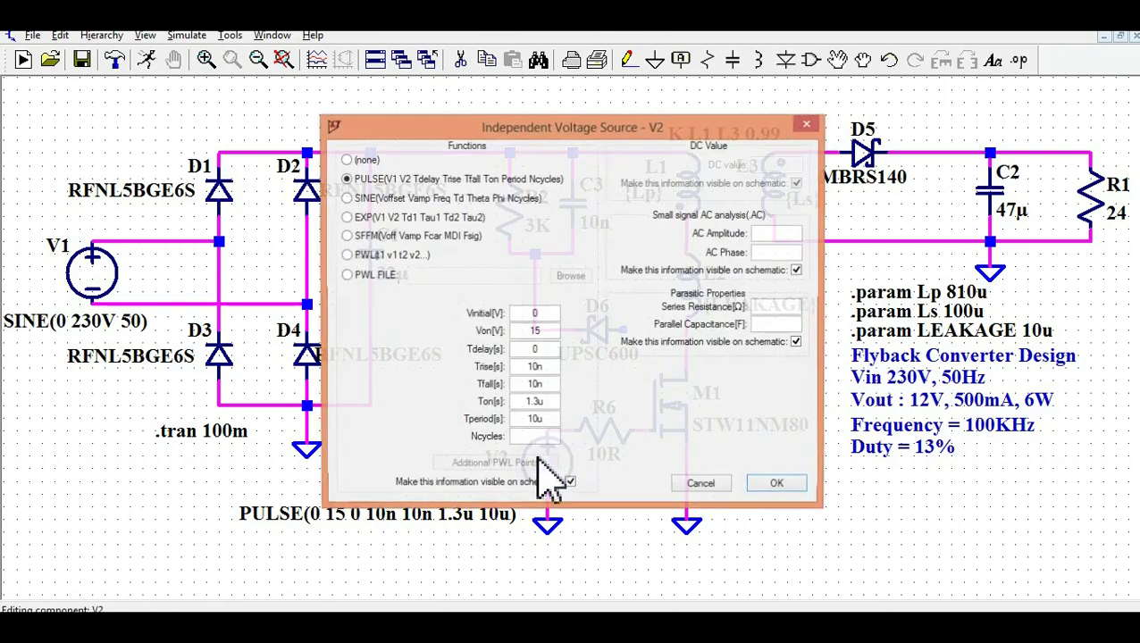
pyautogui.doubleClick(529, 403)
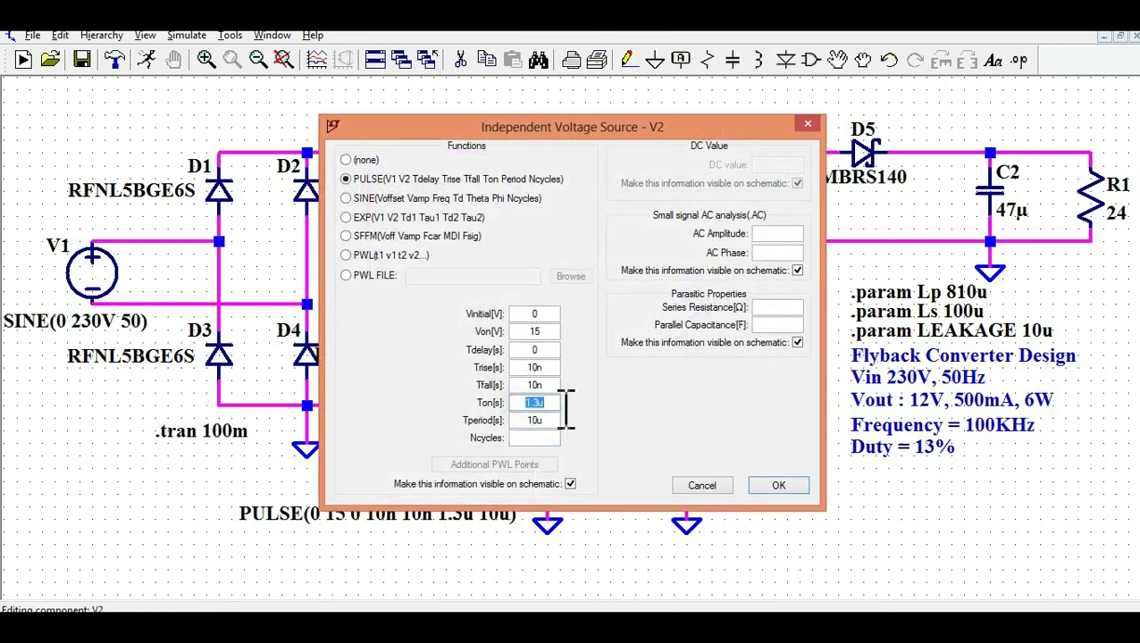
pyautogui.doubleClick(533, 420)
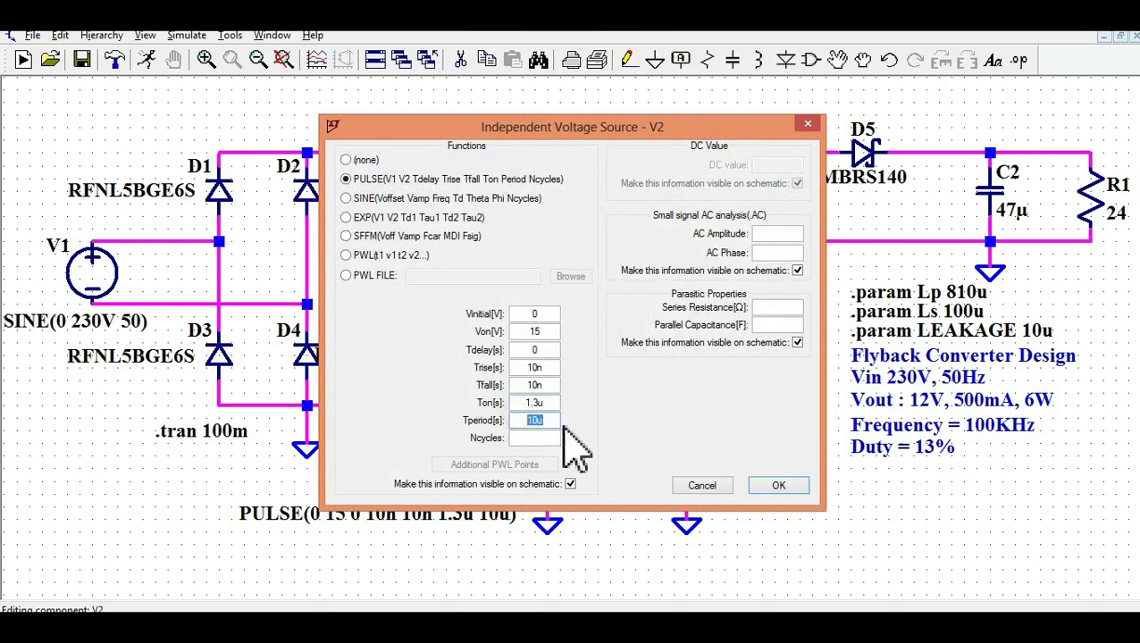
pyautogui.click(781, 486)
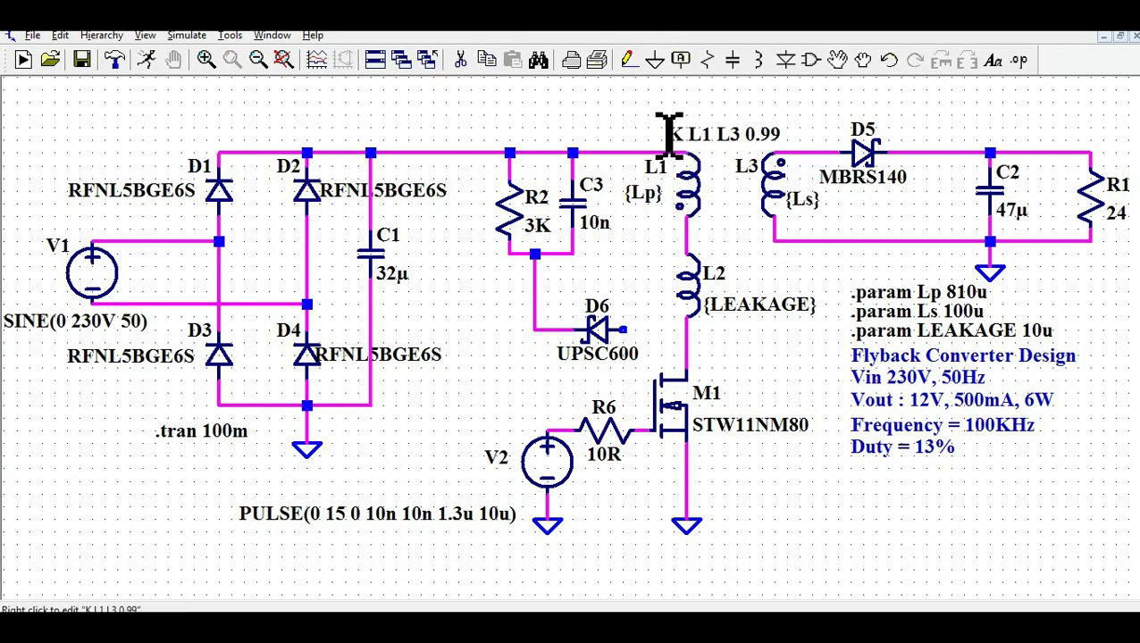
# Step: Run the transient simulation, plot the gate voltage of M1 in a maximized waveform window and fit the axes to it
pyautogui.moveTo(669, 134); pyautogui.dragTo(668, 134)
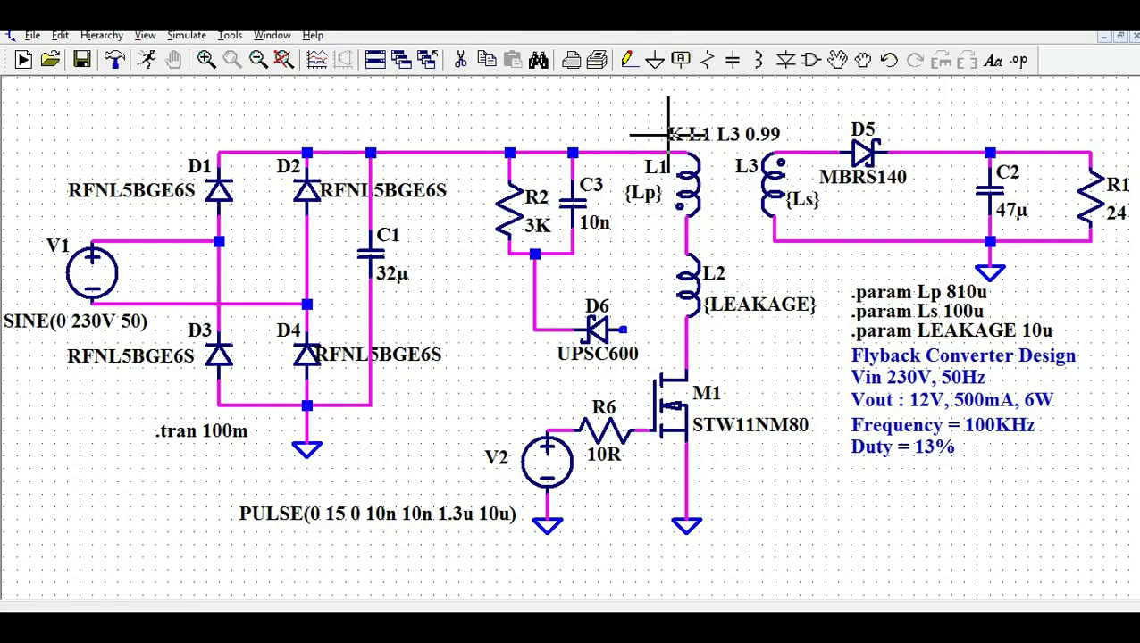
pyautogui.click(147, 61)
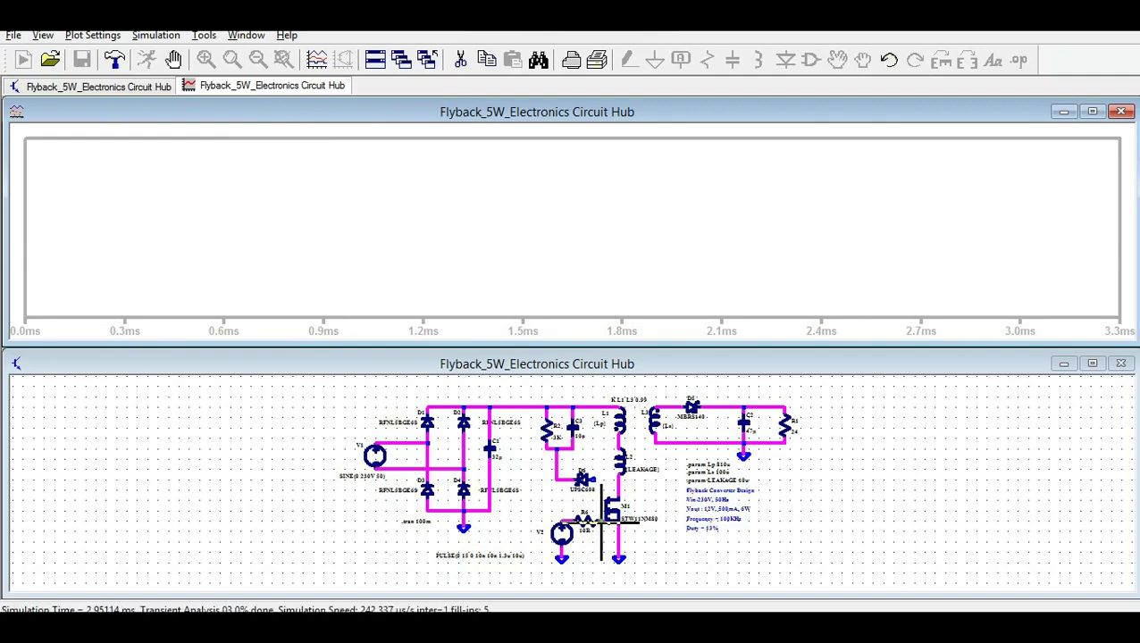
pyautogui.click(602, 525)
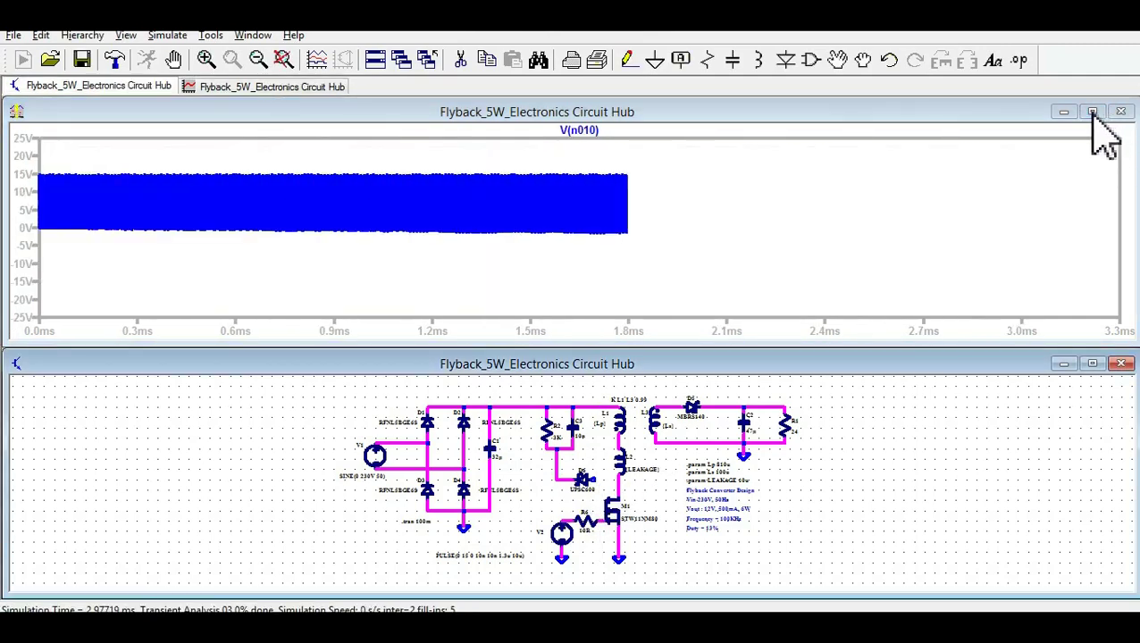
pyautogui.click(1092, 112)
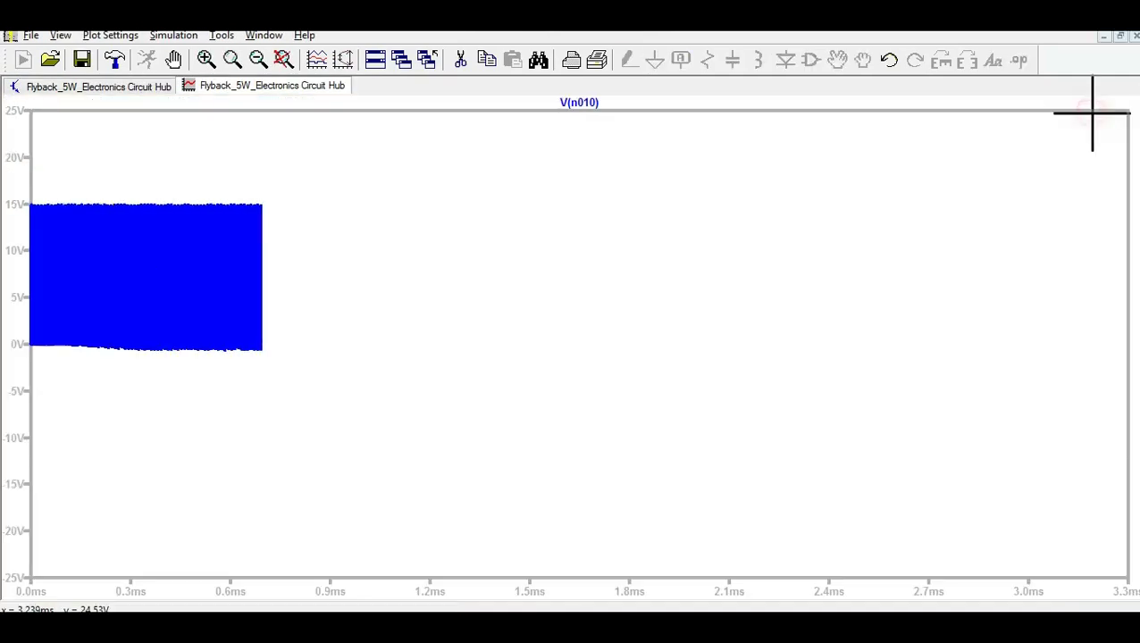
pyautogui.rightClick(512, 157)
pyautogui.click(570, 273)
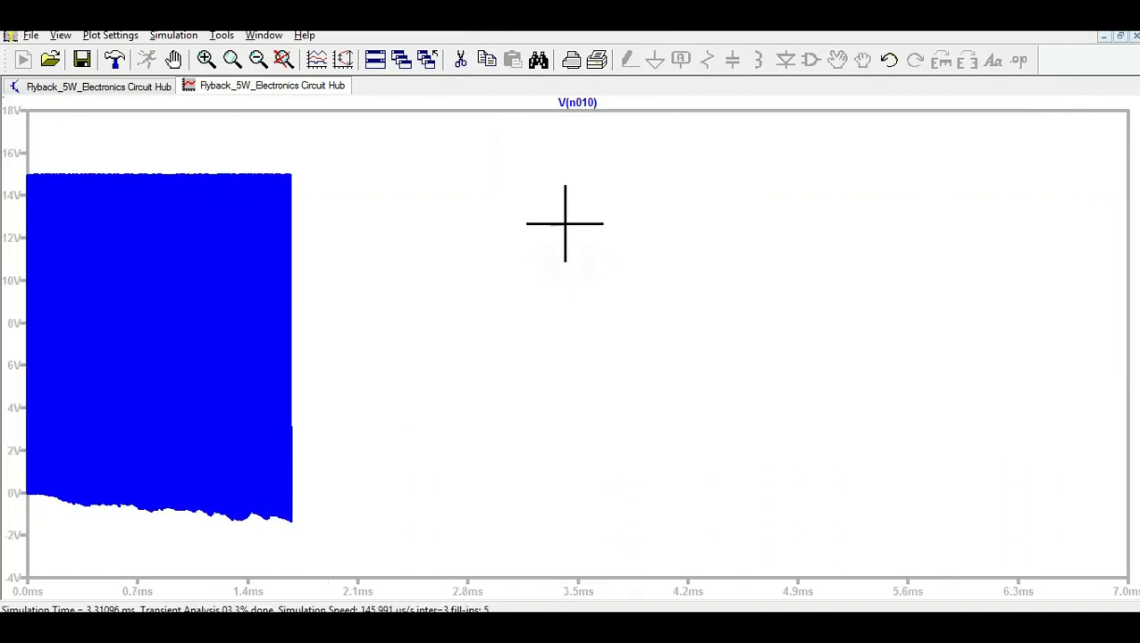
pyautogui.rightClick(564, 224)
pyautogui.press('Escape')
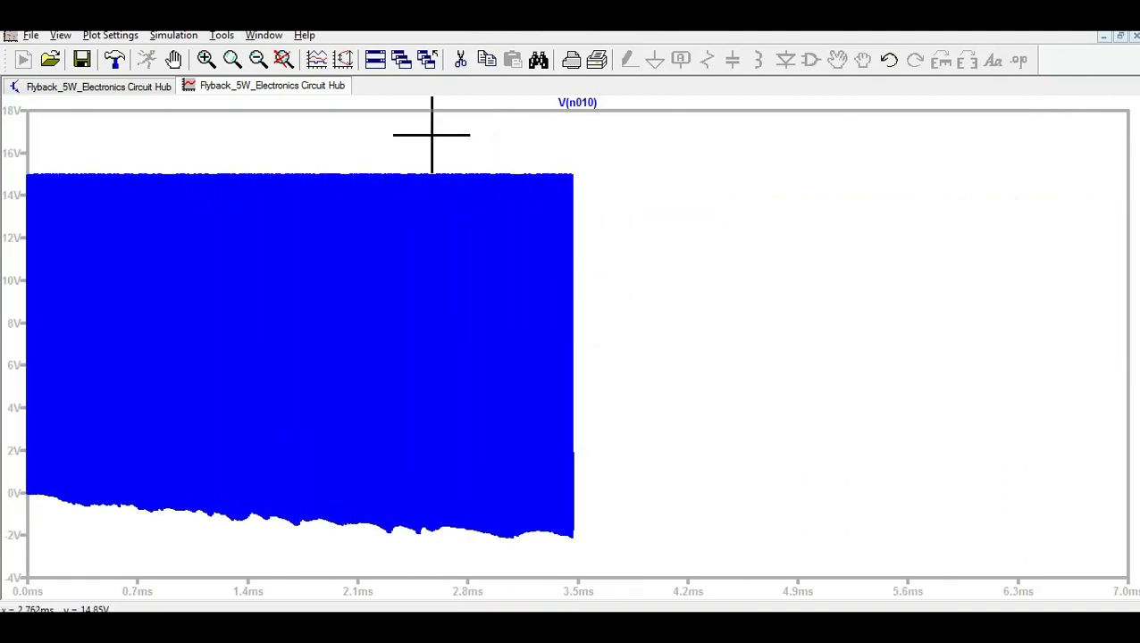
# Step: Add a second plot pane above the gate waveform and plot the drain voltage of M1 in it
pyautogui.rightClick(424, 134)
pyautogui.click(472, 231)
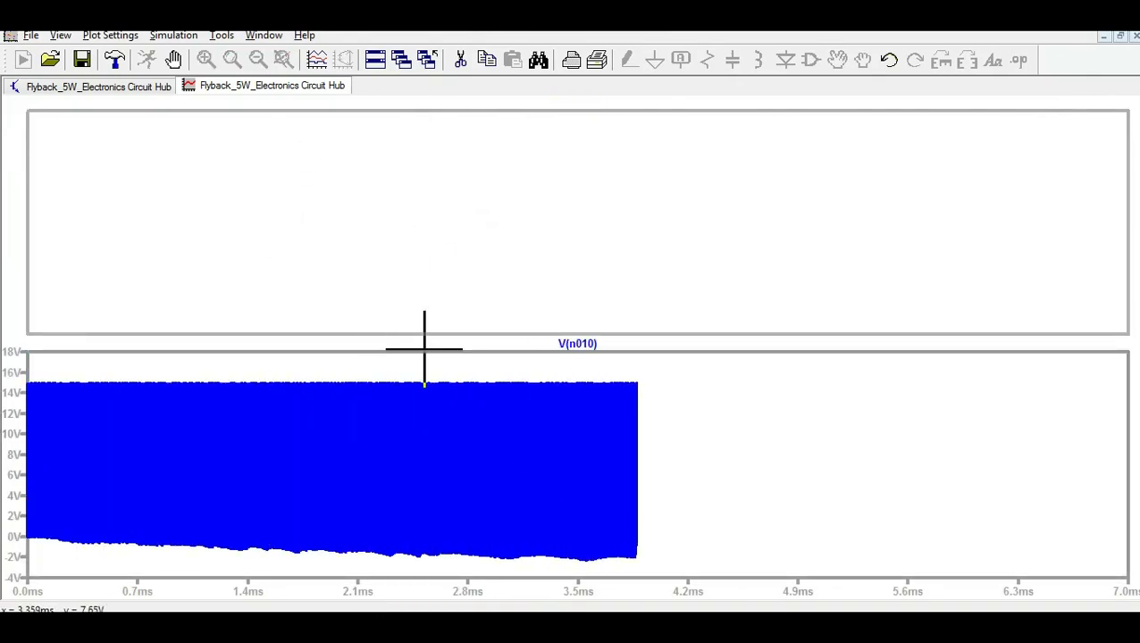
pyautogui.click(129, 89)
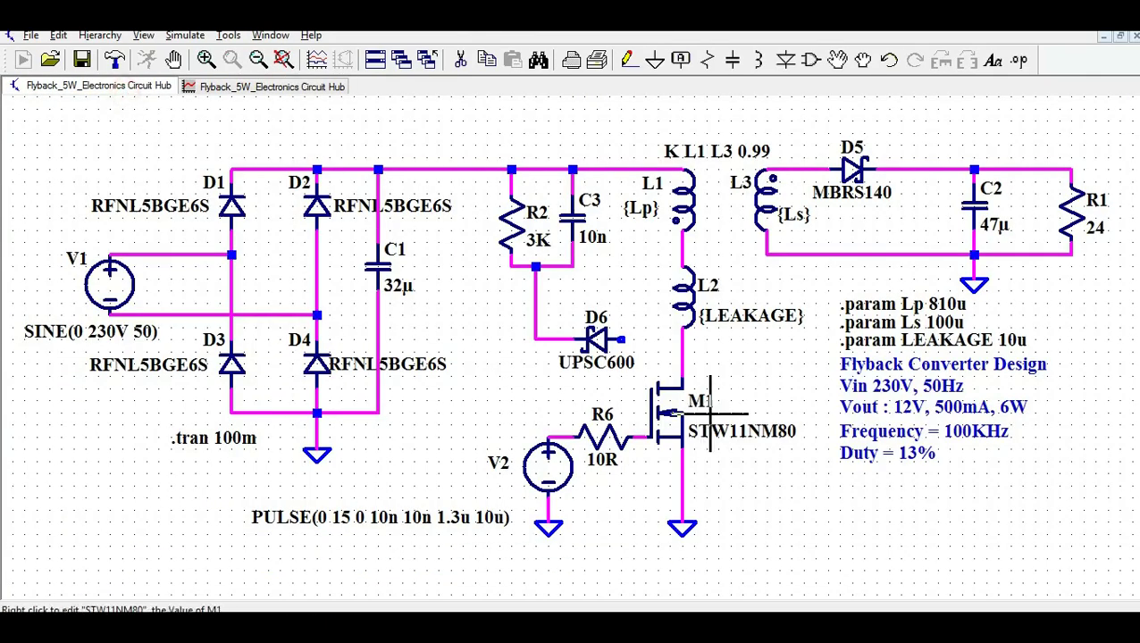
pyautogui.click(274, 89)
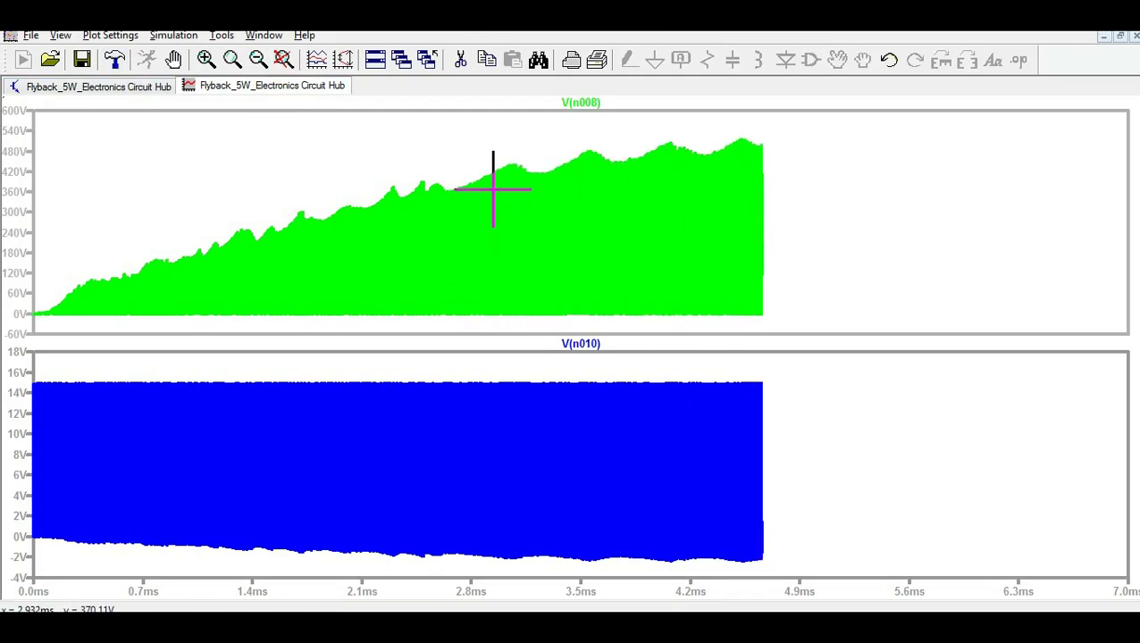
# Step: Examine the drain and gate waveforms over a single switching cycle around 7.44 ms
pyautogui.click(103, 86)
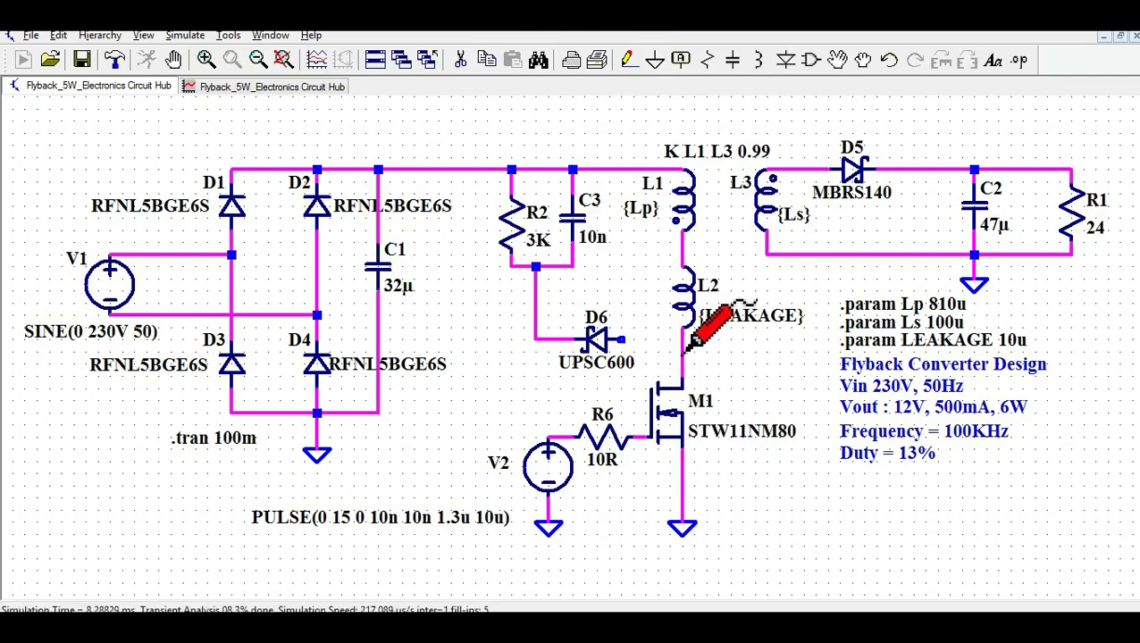
pyautogui.click(266, 87)
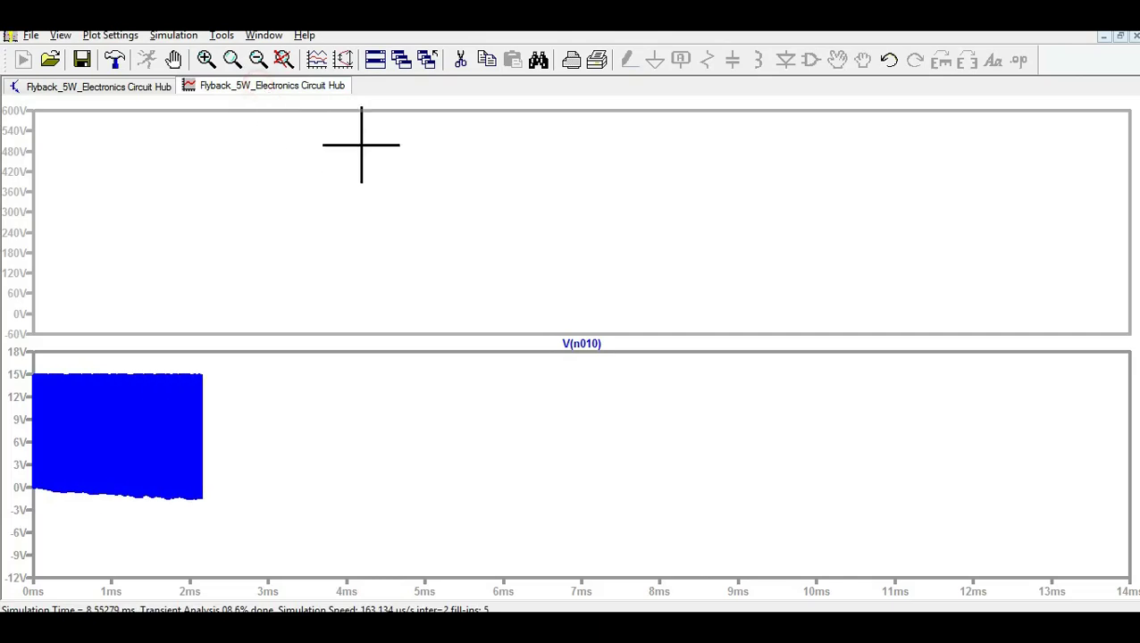
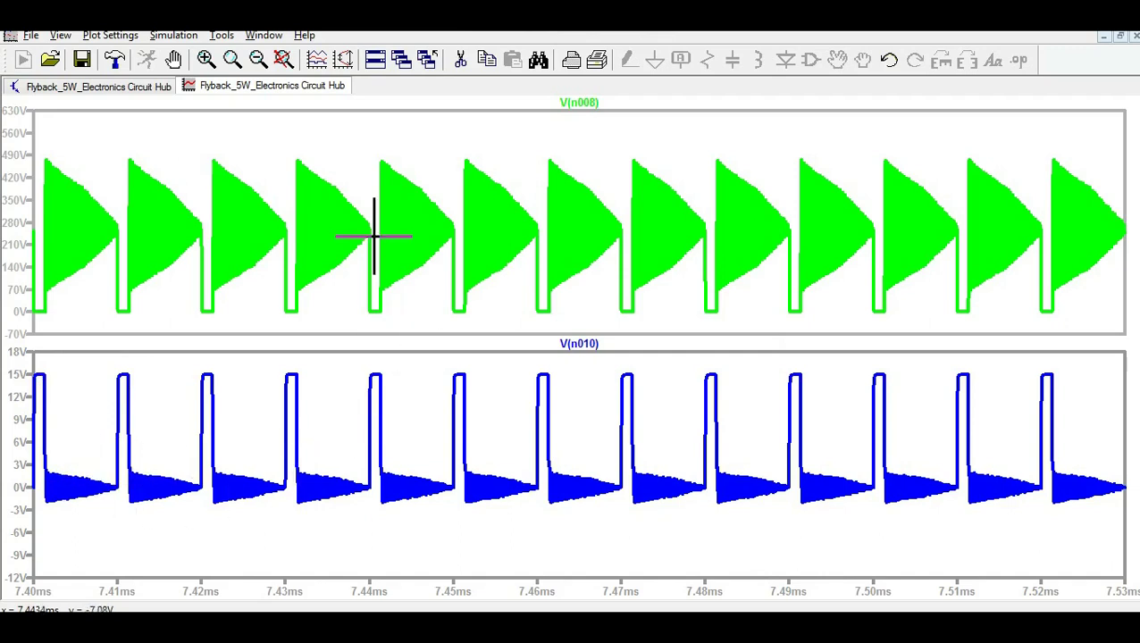
pyautogui.moveTo(250, 134); pyautogui.dragTo(681, 529)
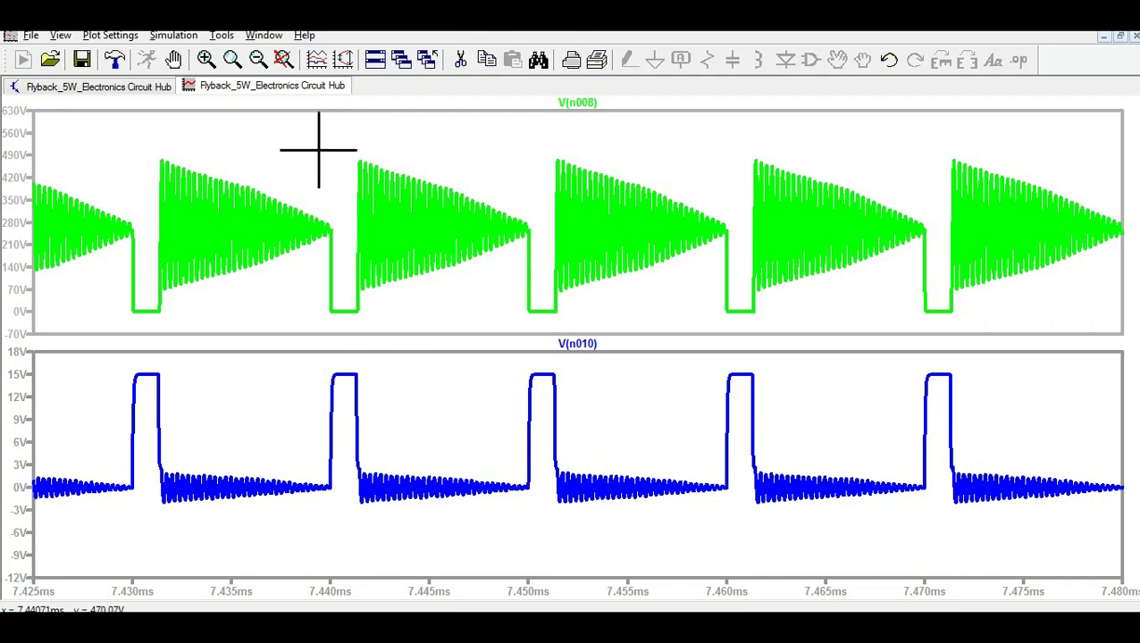
pyautogui.moveTo(305, 127); pyautogui.dragTo(547, 545)
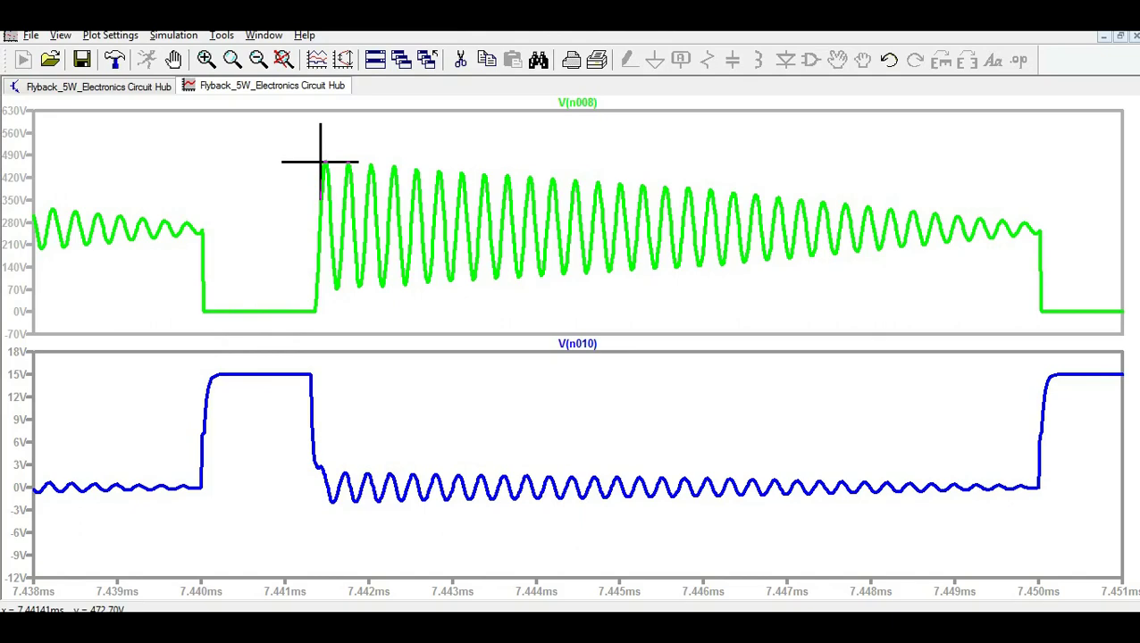
# Step: Label the drain net of M1 as Vds and its gate net as Vgs in the schematic
pyautogui.click(98, 87)
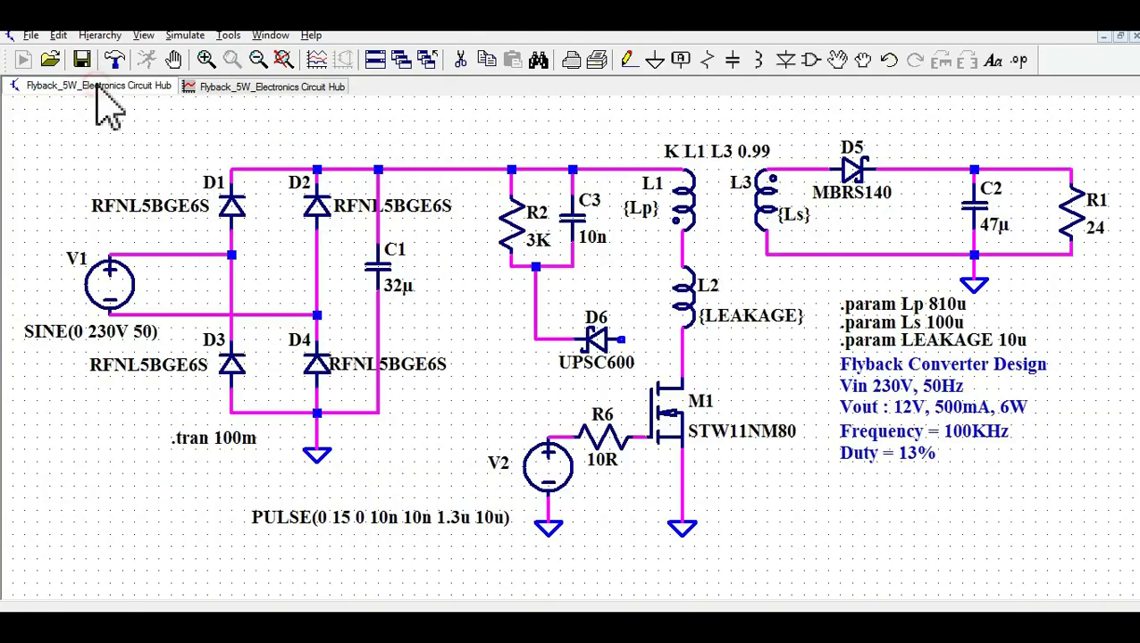
pyautogui.click(680, 61)
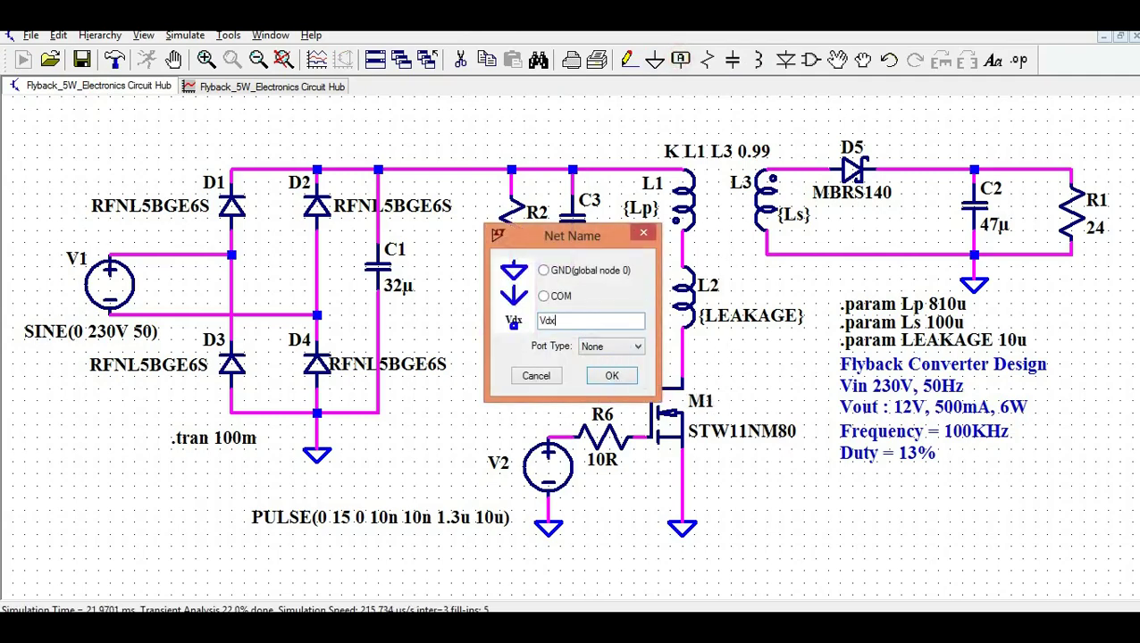
pyautogui.click(615, 375)
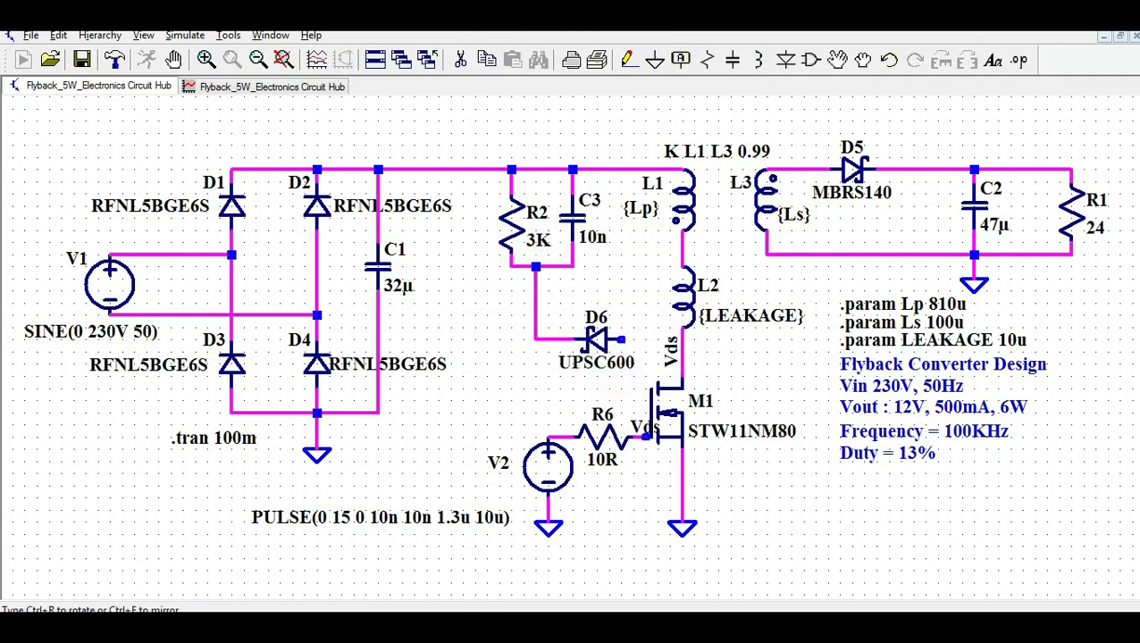
pyautogui.click(631, 451)
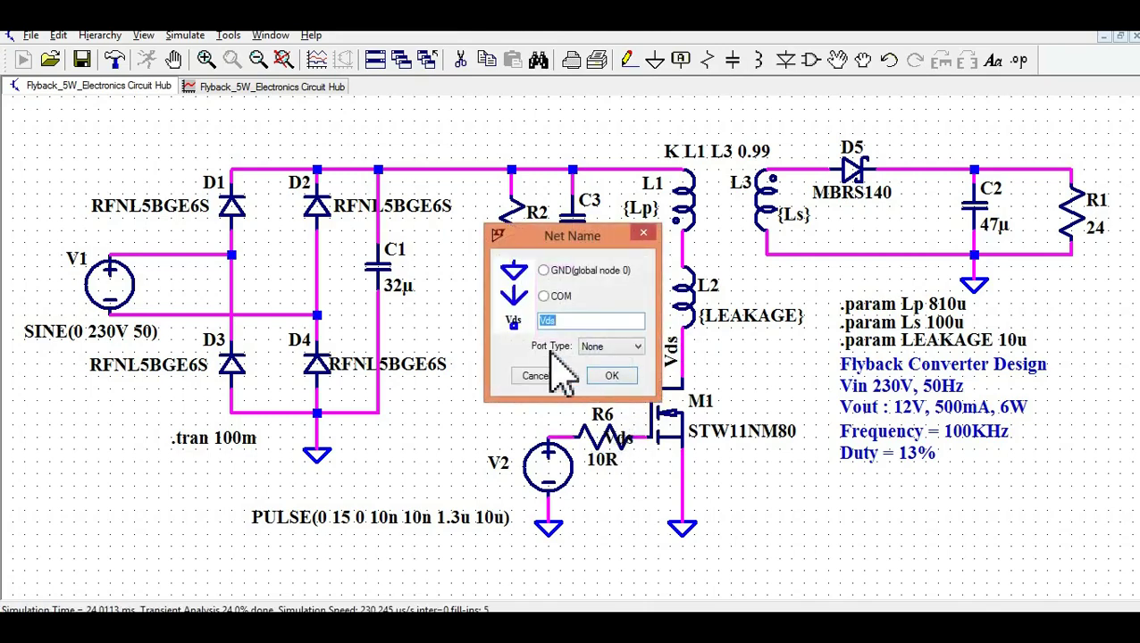
pyautogui.write('V')
pyautogui.press('Return')
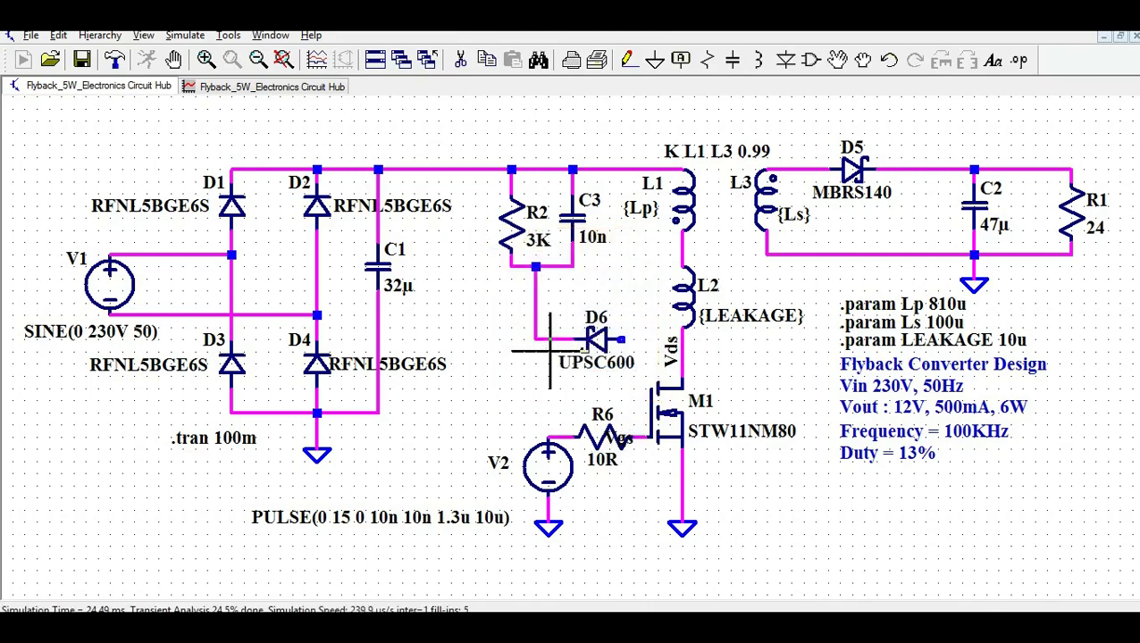
# Step: Label the converter's output net at the top of load resistor R1 as Vo
pyautogui.click(680, 60)
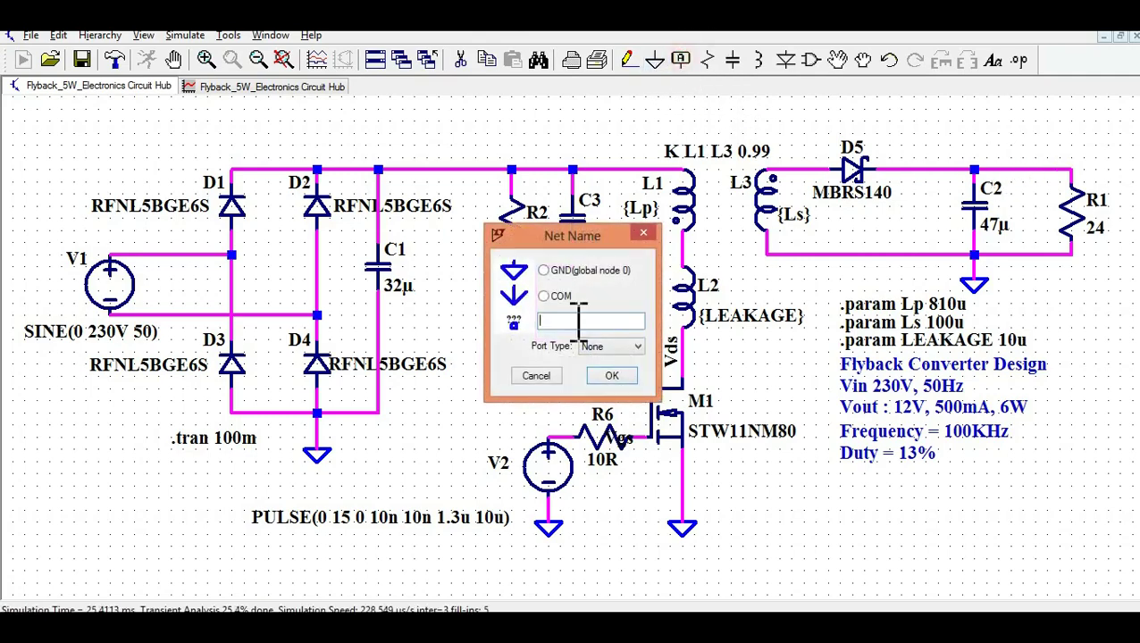
pyautogui.press('Return')
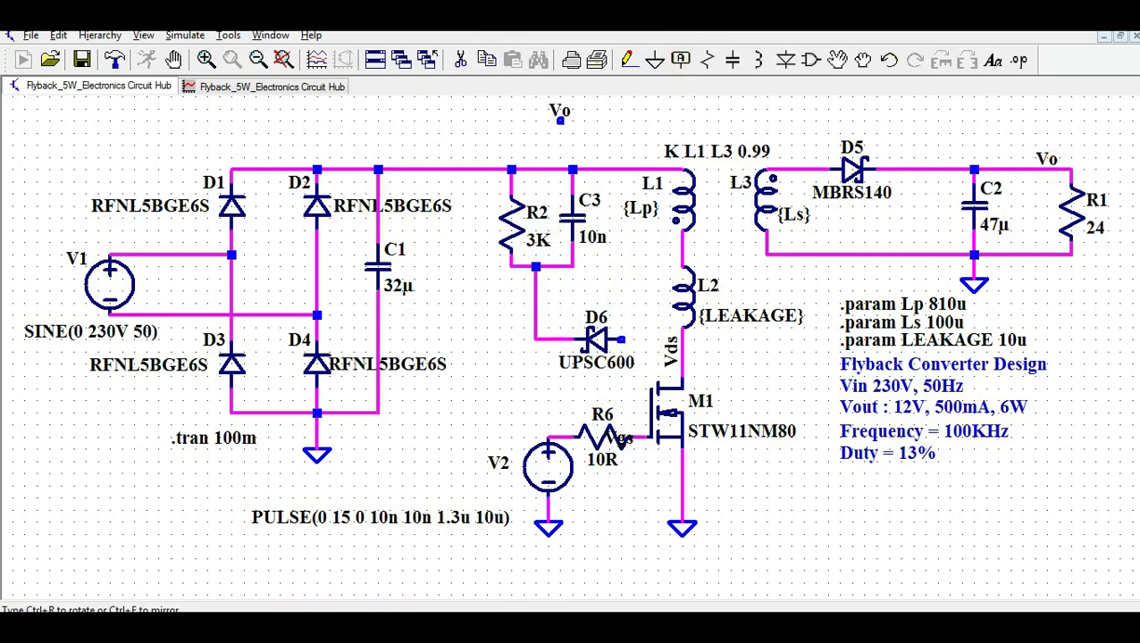
pyautogui.click(437, 125)
# Step: Close the existing waveform window and return to the schematic
pyautogui.click(277, 88)
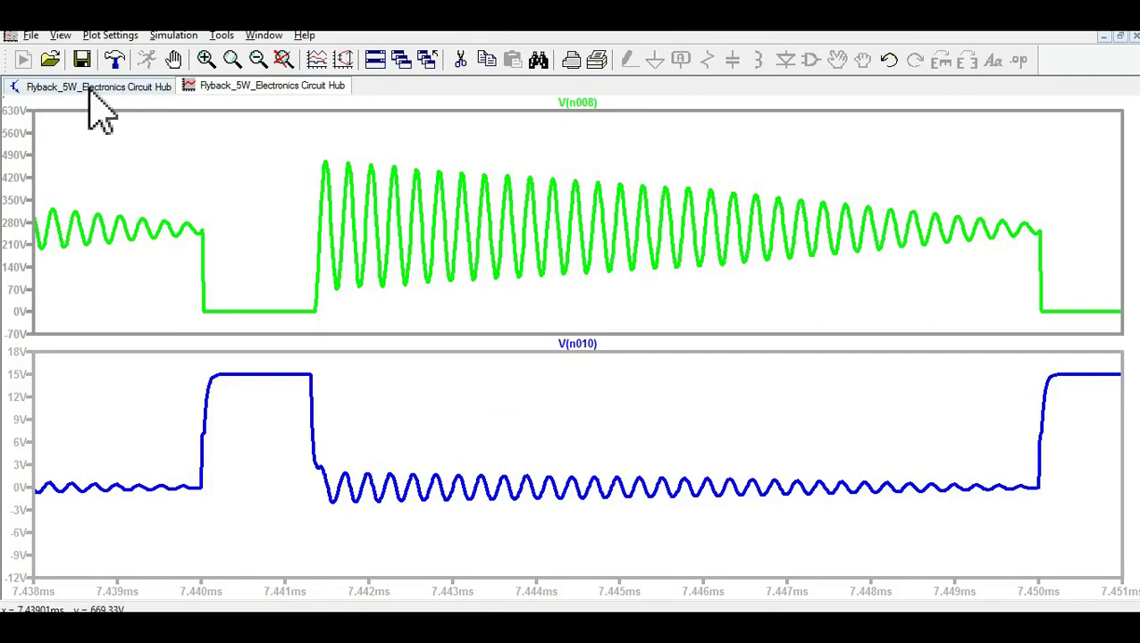
pyautogui.click(90, 89)
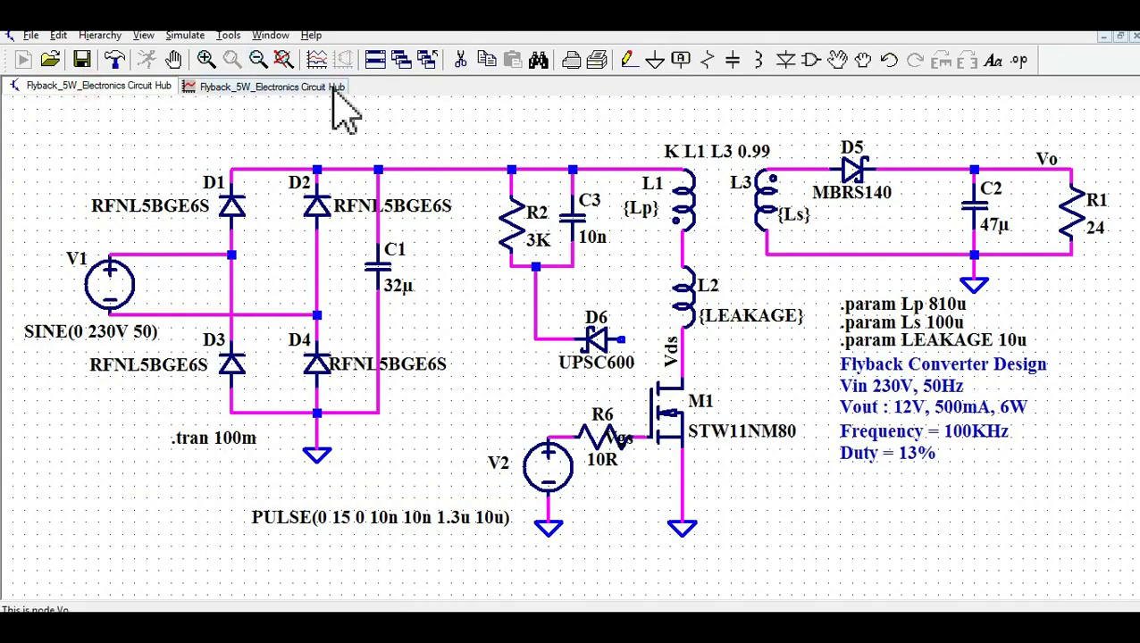
pyautogui.press('F3')
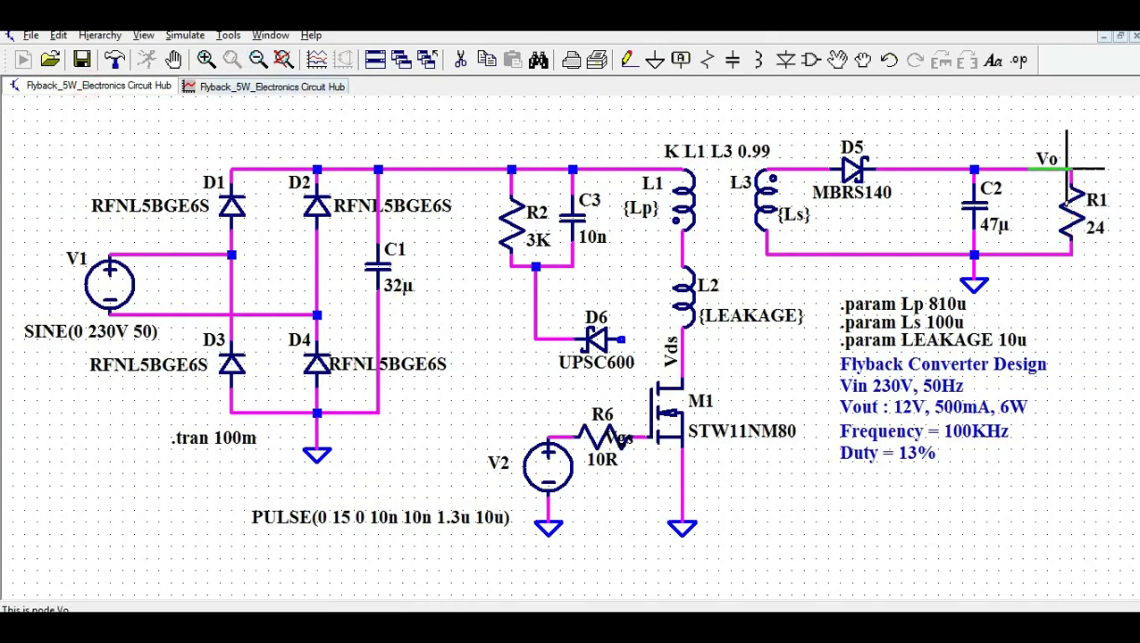
pyautogui.click(237, 86)
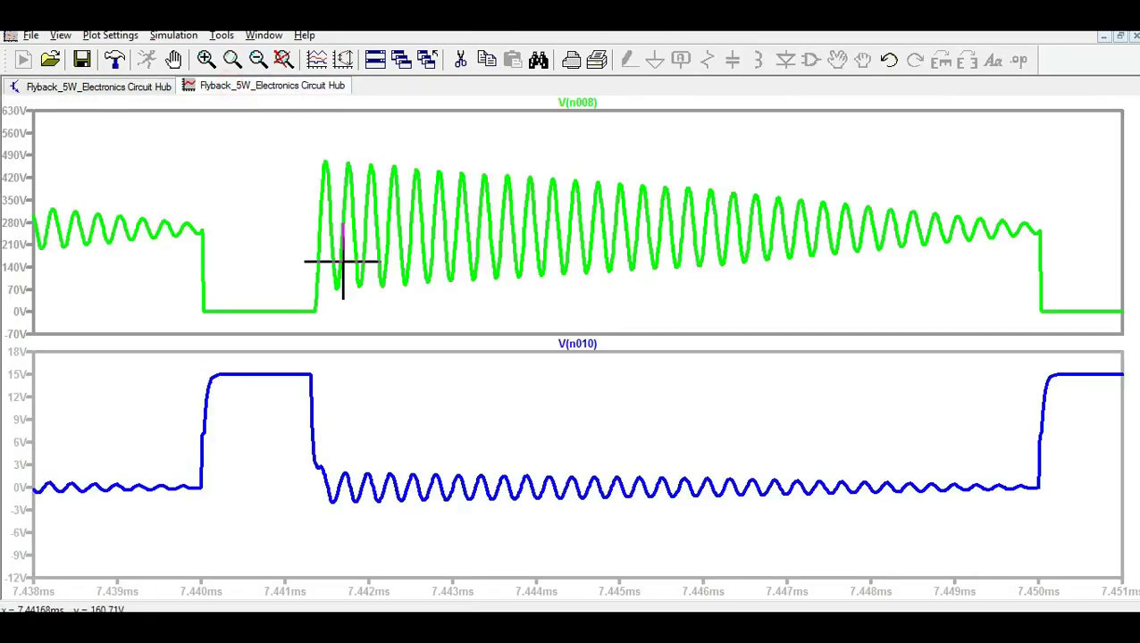
pyautogui.rightClick(237, 88)
pyautogui.click(297, 121)
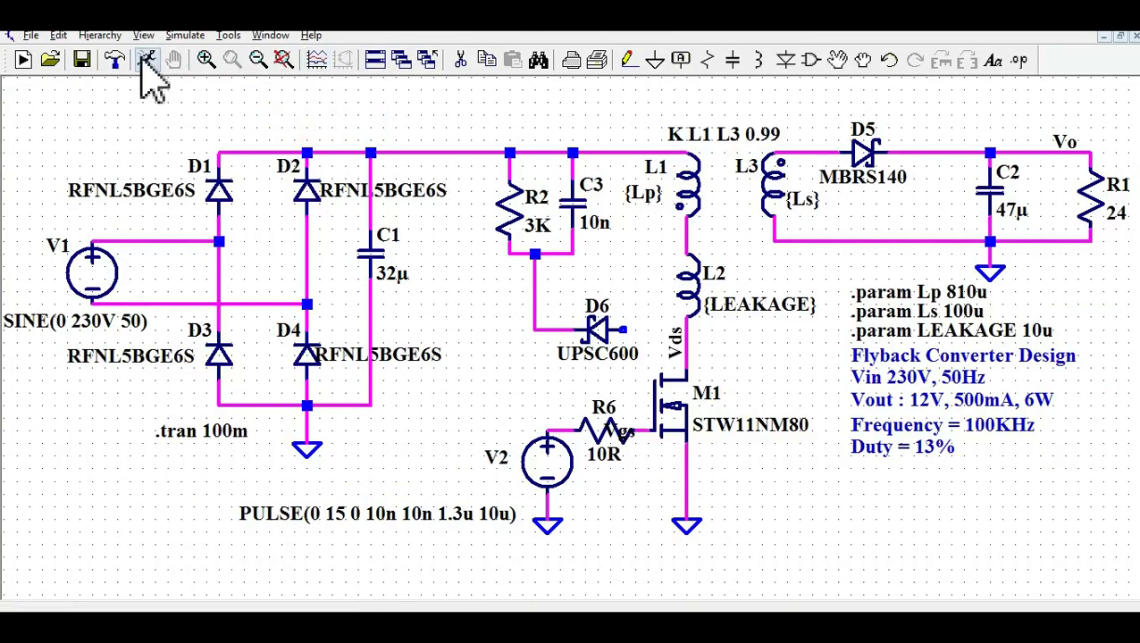
# Step: Run the transient simulation and plot the output voltage V(vo) and load current I(R1) in two separate plot panes
pyautogui.click(148, 62)
pyautogui.rightClick(530, 220)
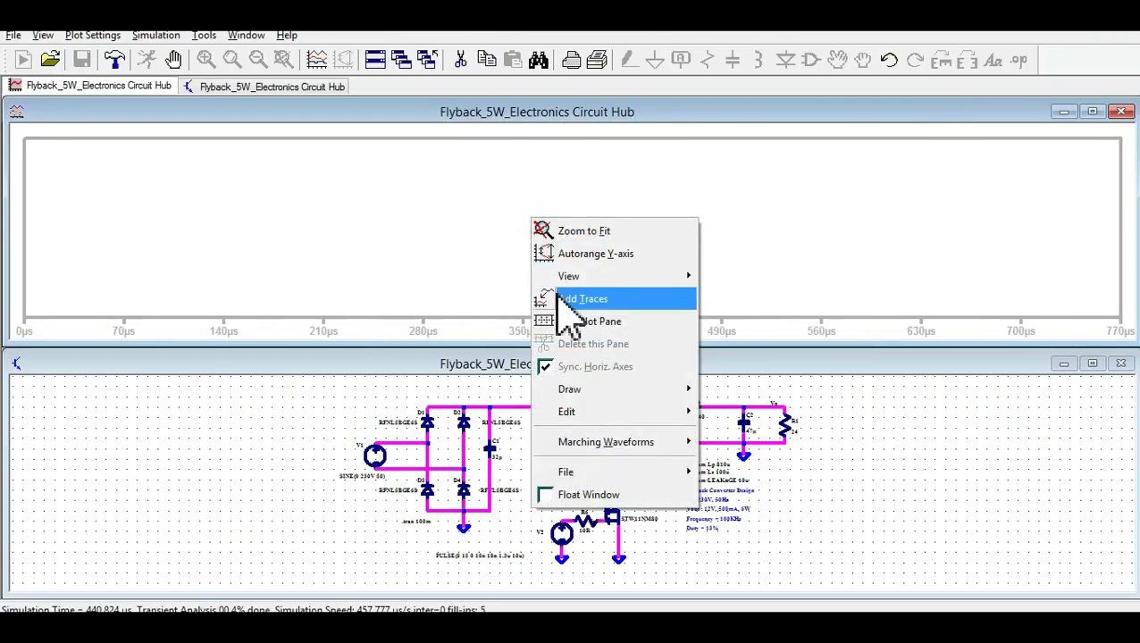
pyautogui.click(579, 323)
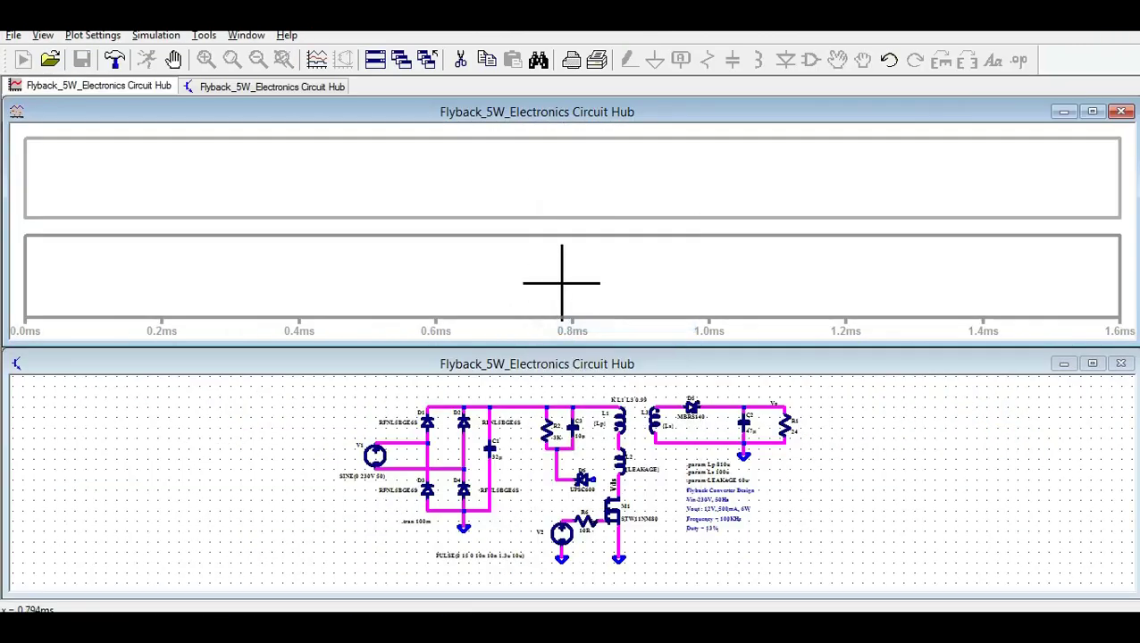
pyautogui.click(747, 408)
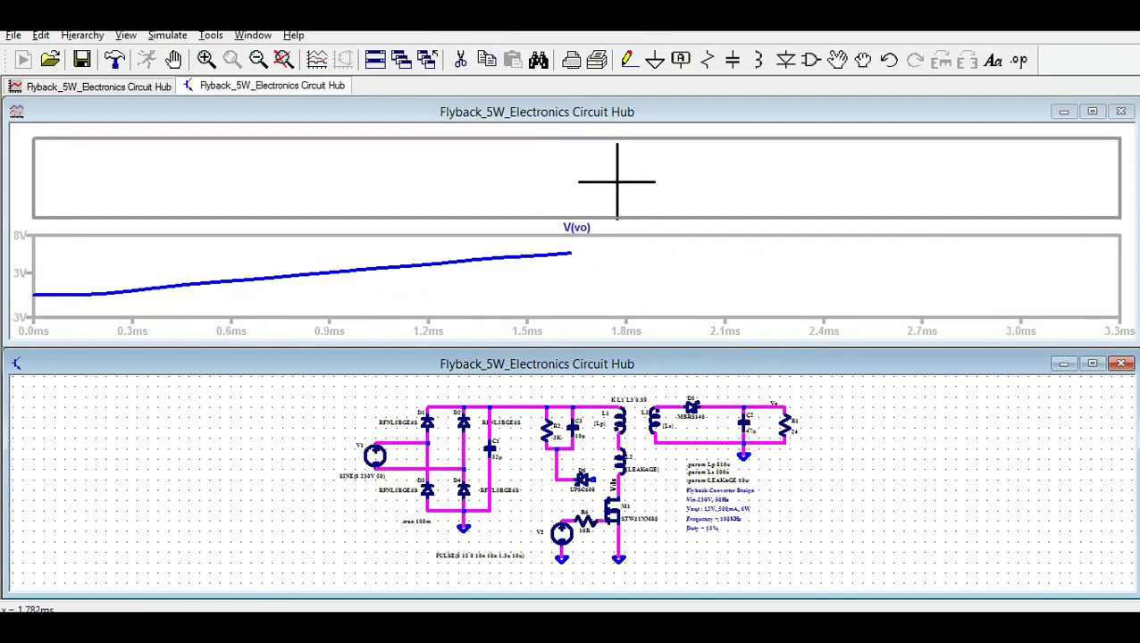
pyautogui.click(785, 426)
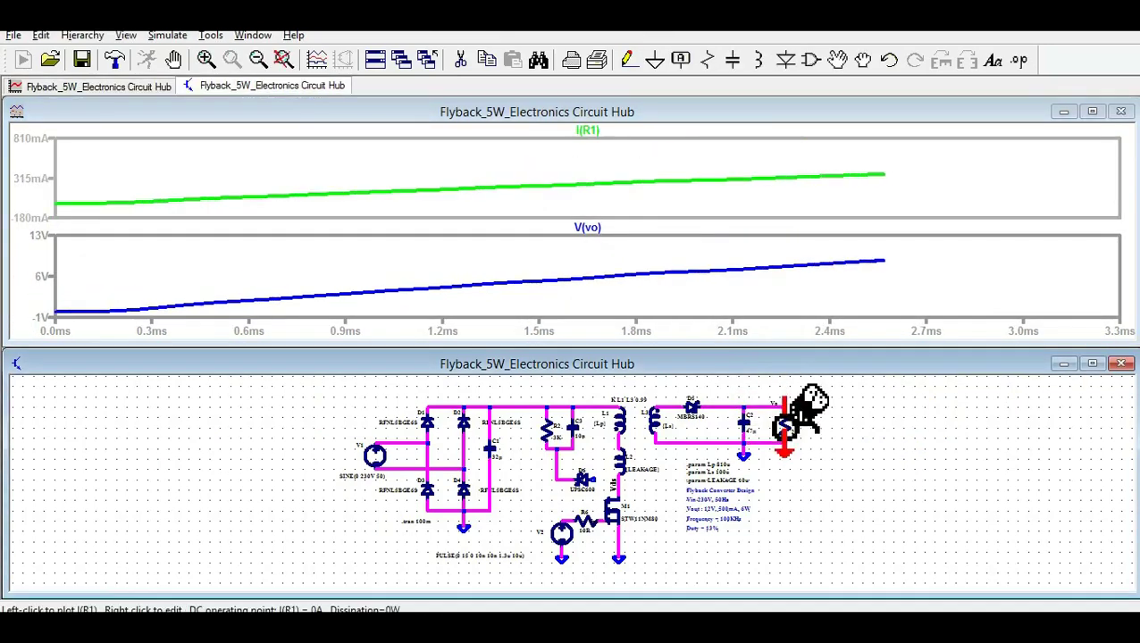
# Step: Maximise the waveform window and plot the power of load resistor R1, V(Vo)*I(R1), in a third pane
pyautogui.click(1092, 111)
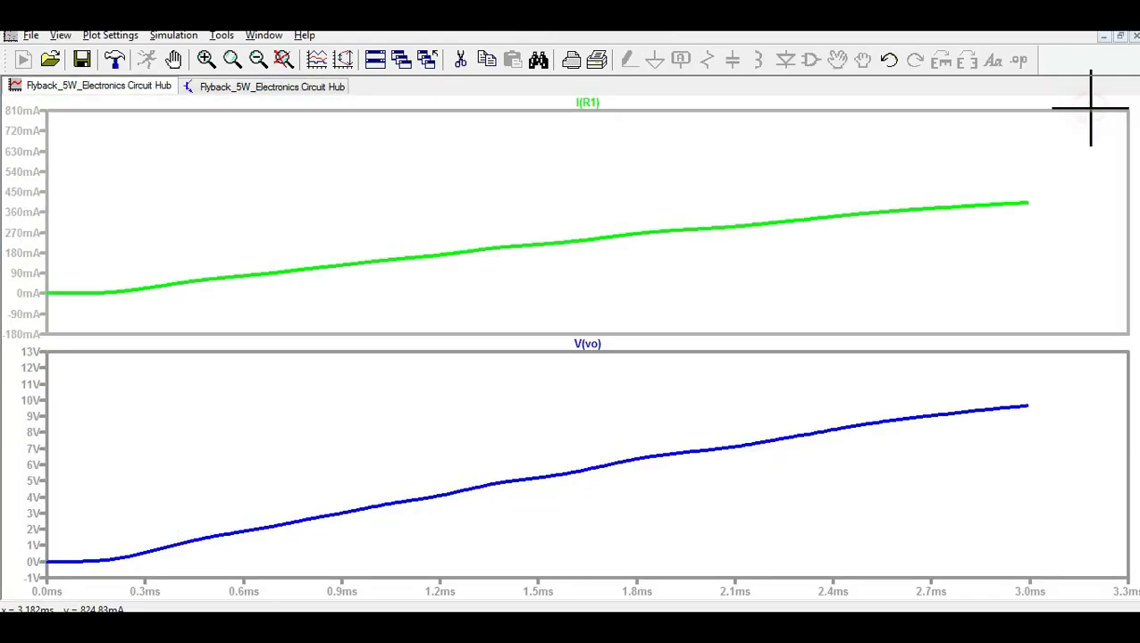
pyautogui.rightClick(603, 146)
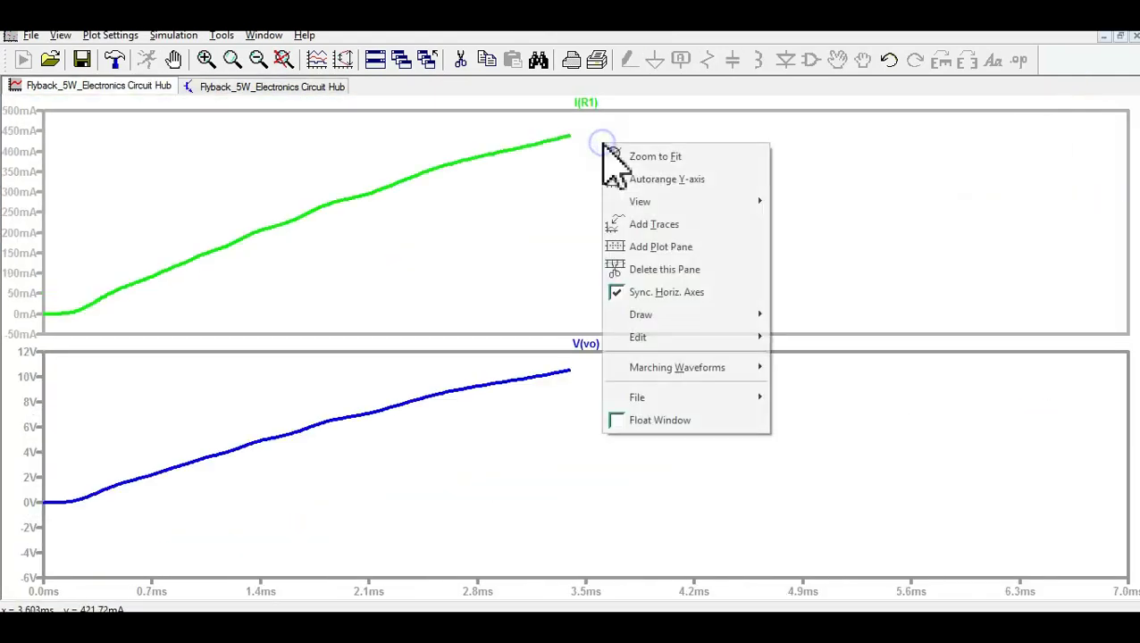
pyautogui.click(672, 247)
pyautogui.click(236, 89)
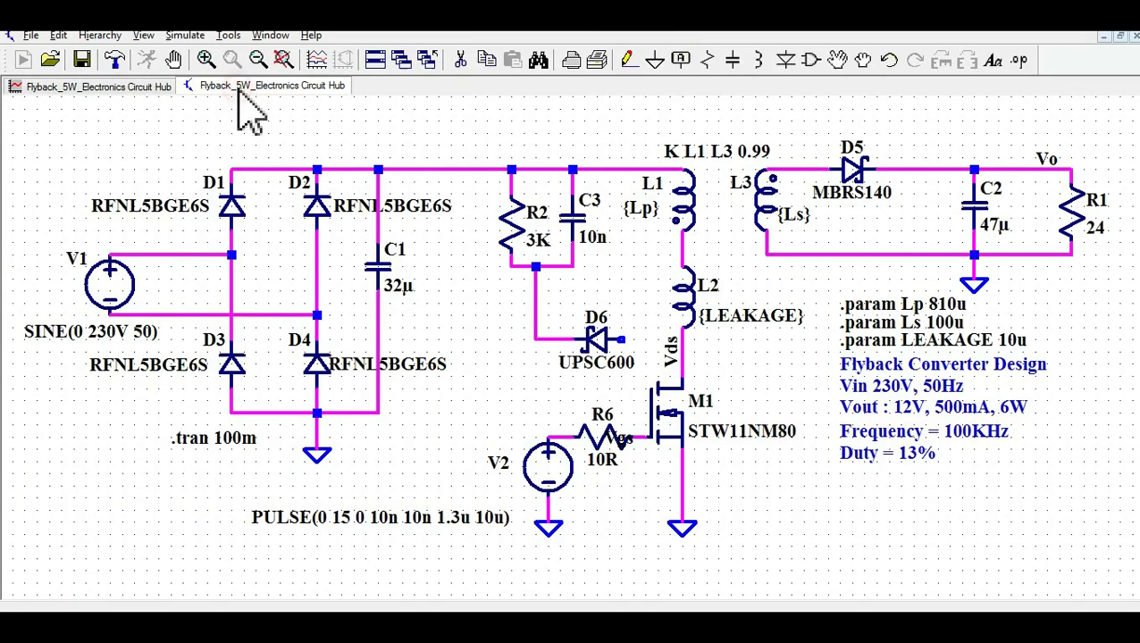
pyautogui.click(1079, 223)
pyautogui.click(116, 87)
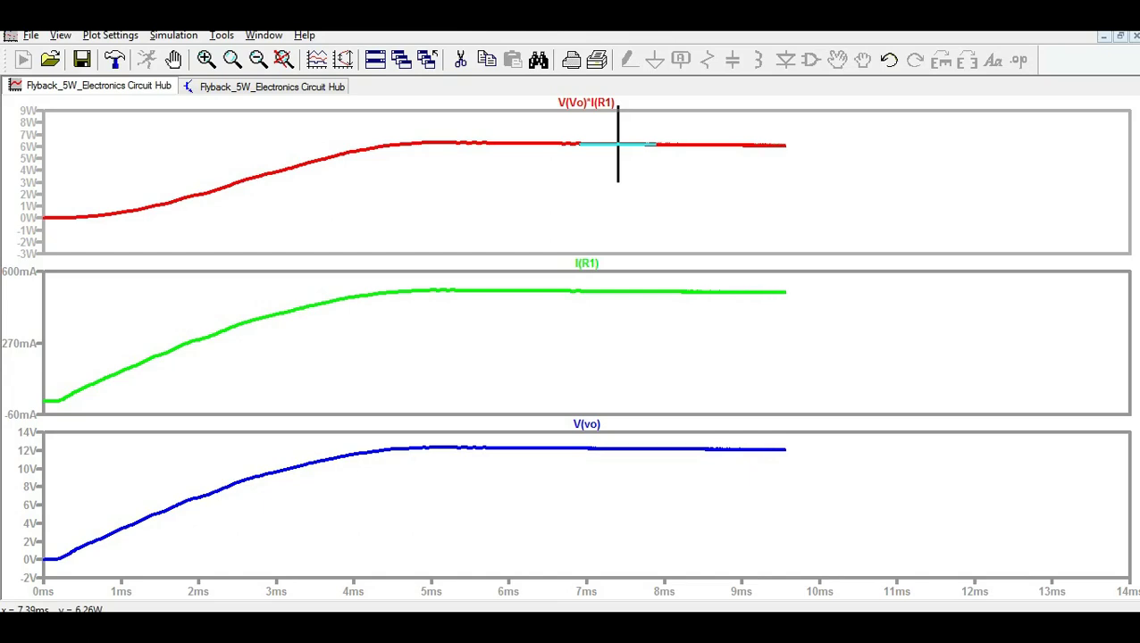
# Step: Wire the free end of snubber diode D6 to the Vds net between L2 and the drain of M1
pyautogui.click(273, 89)
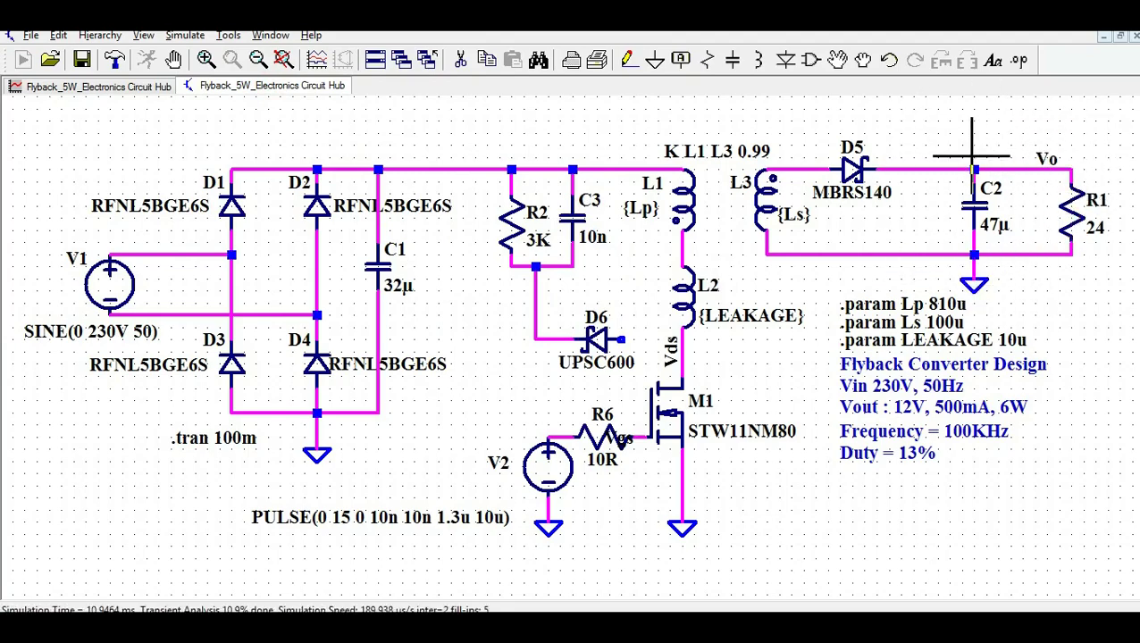
pyautogui.click(112, 90)
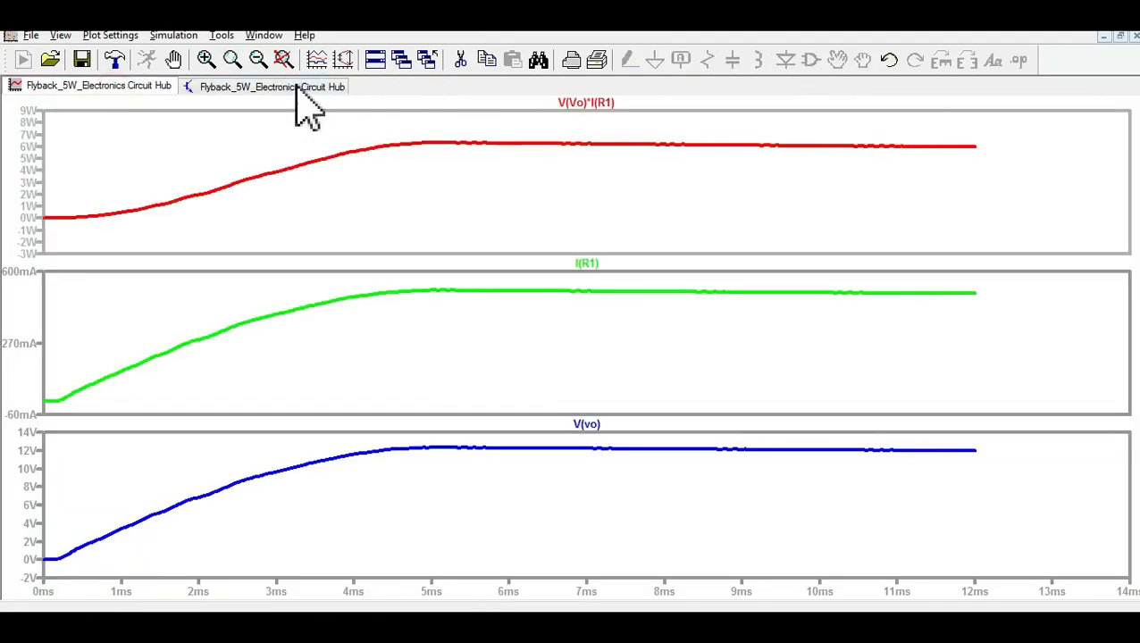
pyautogui.click(263, 87)
pyautogui.click(628, 60)
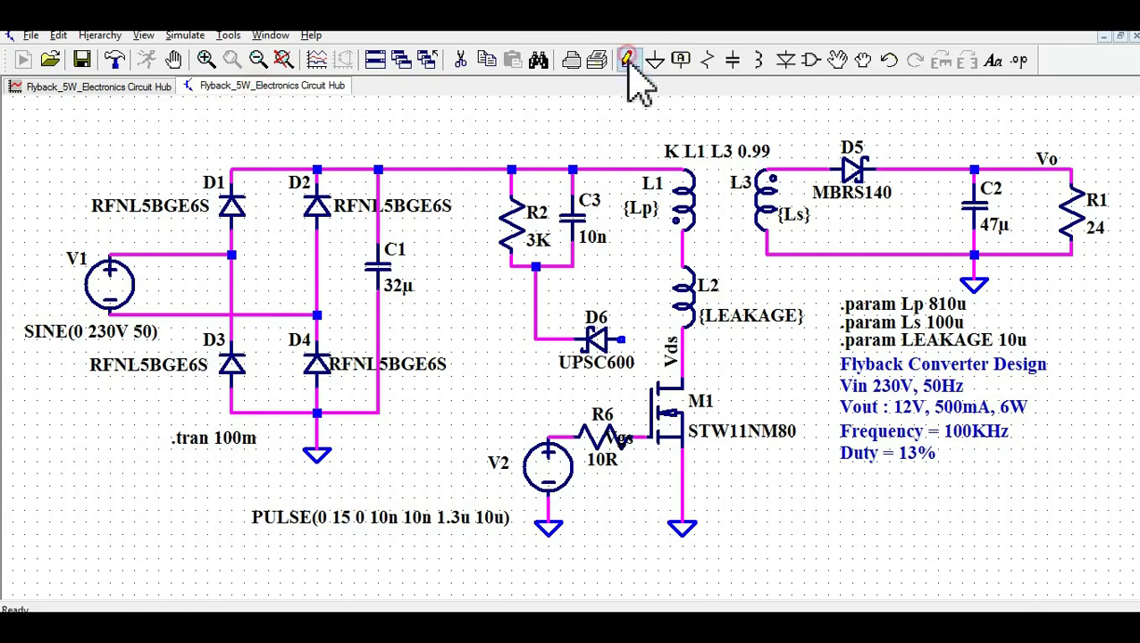
pyautogui.click(621, 339)
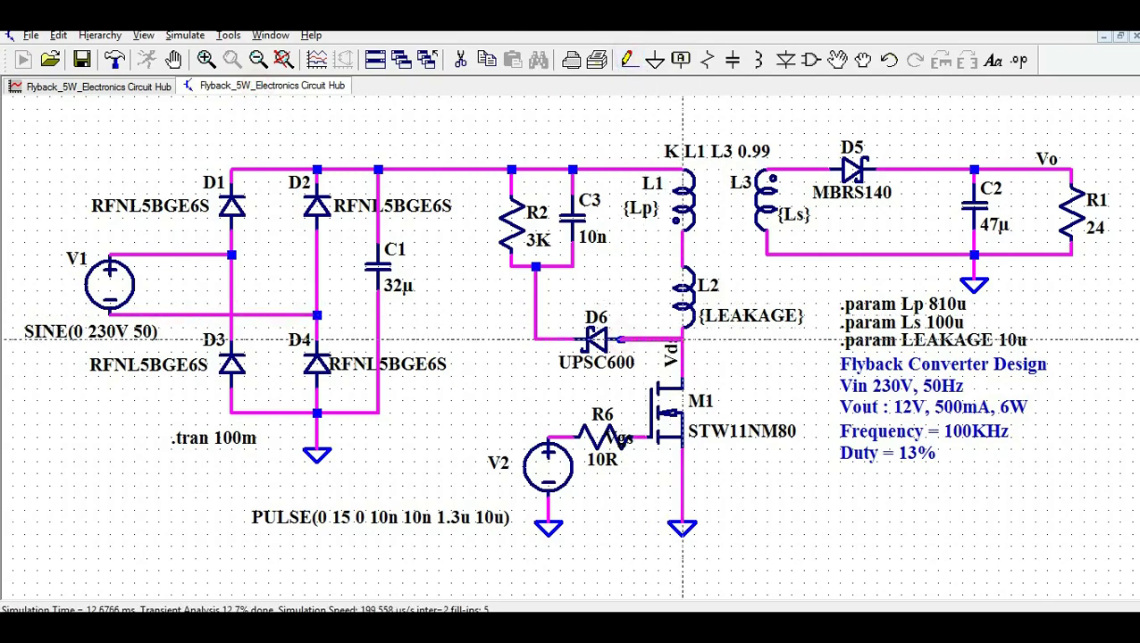
pyautogui.click(683, 339)
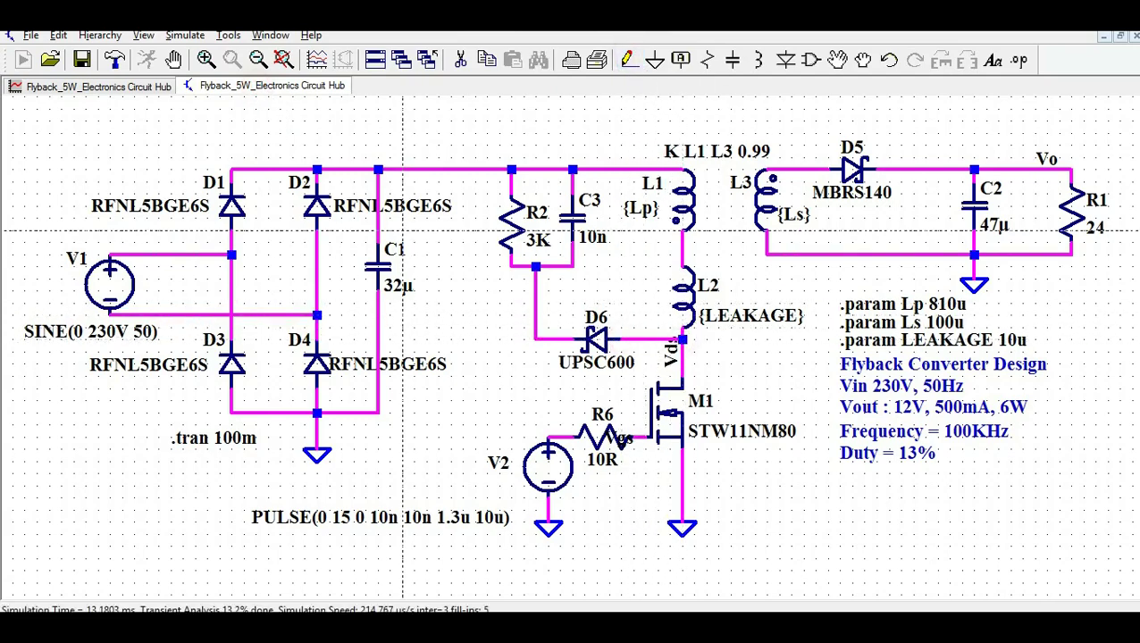
# Step: Close the output waveform plots, then rerun the simulation with the snubber connected and plot the Vds drain voltage
pyautogui.click(148, 86)
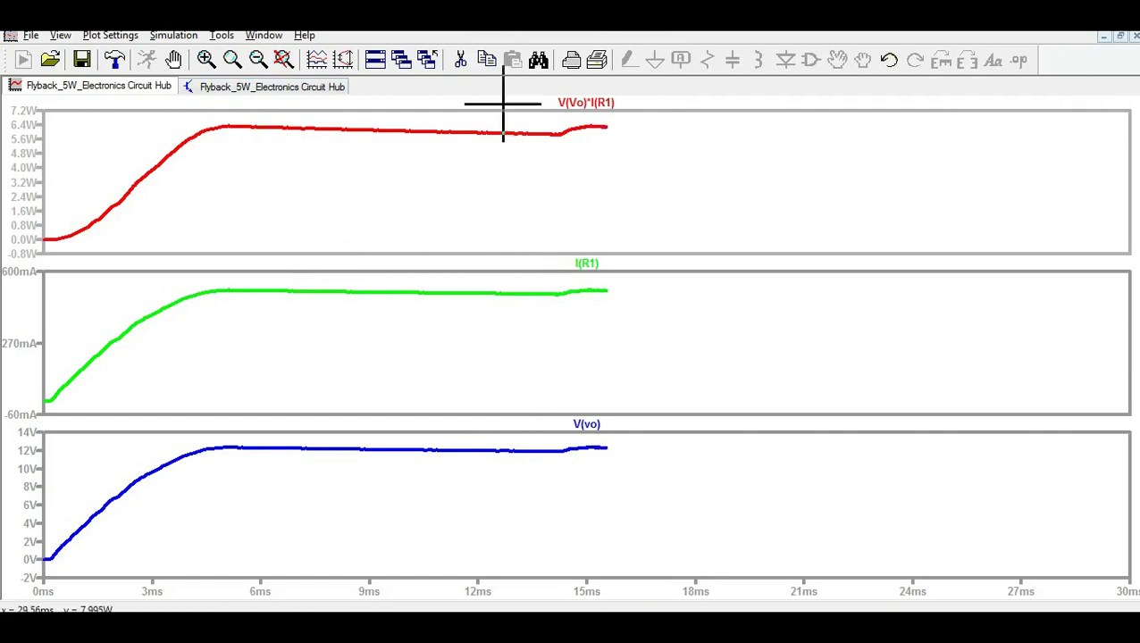
pyautogui.rightClick(109, 90)
pyautogui.click(153, 120)
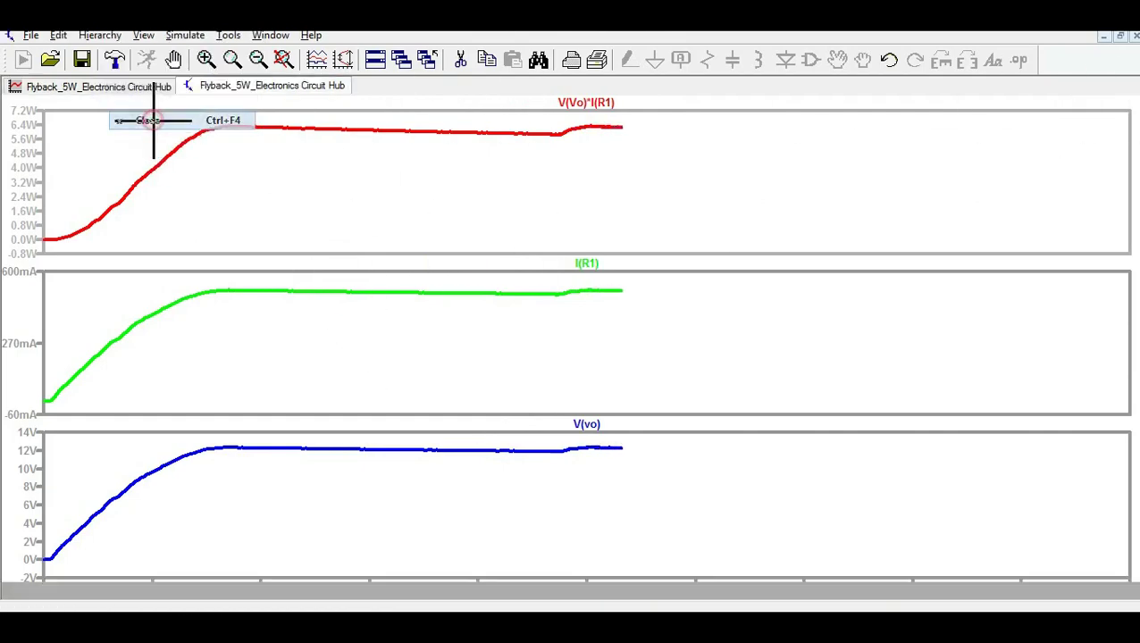
pyautogui.click(146, 59)
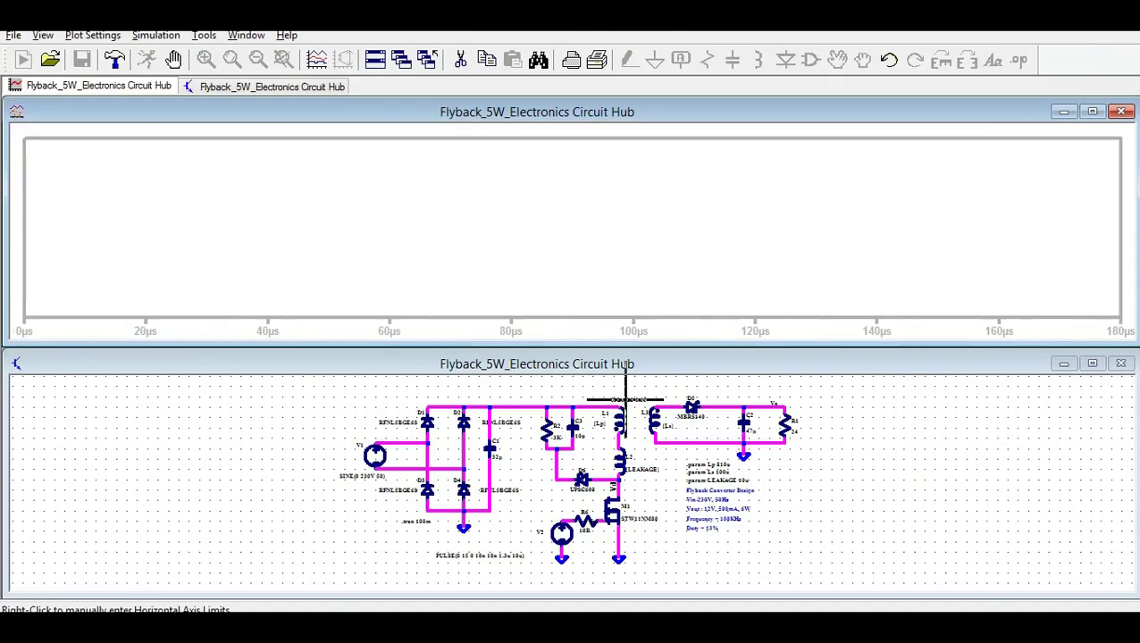
pyautogui.click(617, 483)
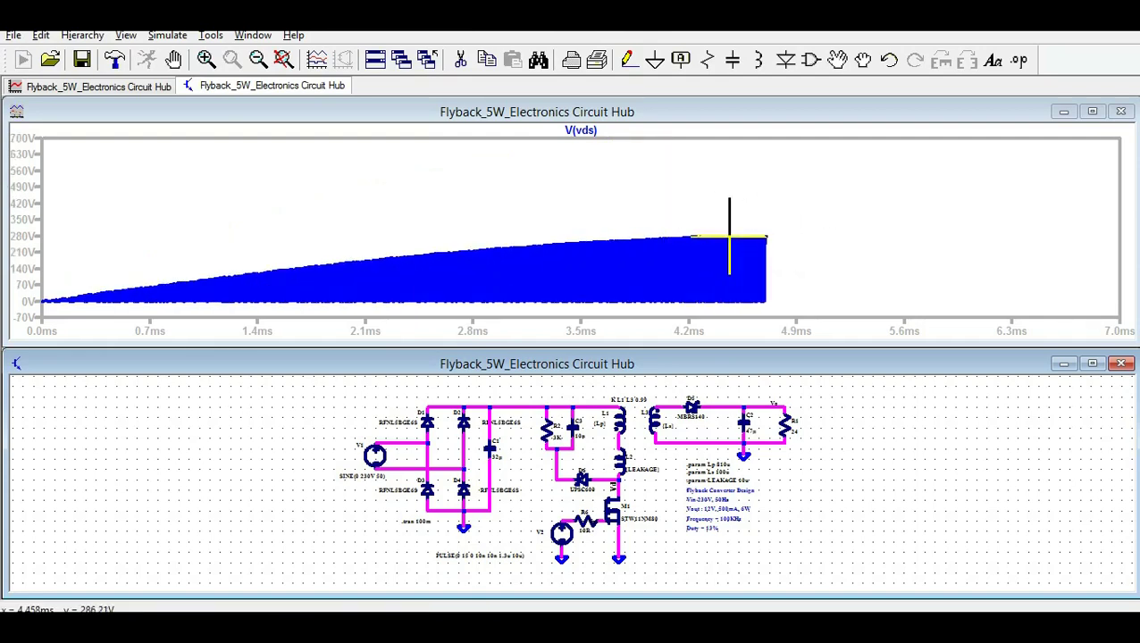
# Step: Examine the Vds waveform over about two switching cycles, from 4.620 ms to just past 4.640 ms
pyautogui.moveTo(729, 198)
pyautogui.mouseDown()
pyautogui.moveTo(743, 310)
pyautogui.moveTo(786, 357)
pyautogui.mouseUp()
pyautogui.moveTo(491, 161); pyautogui.dragTo(662, 320)
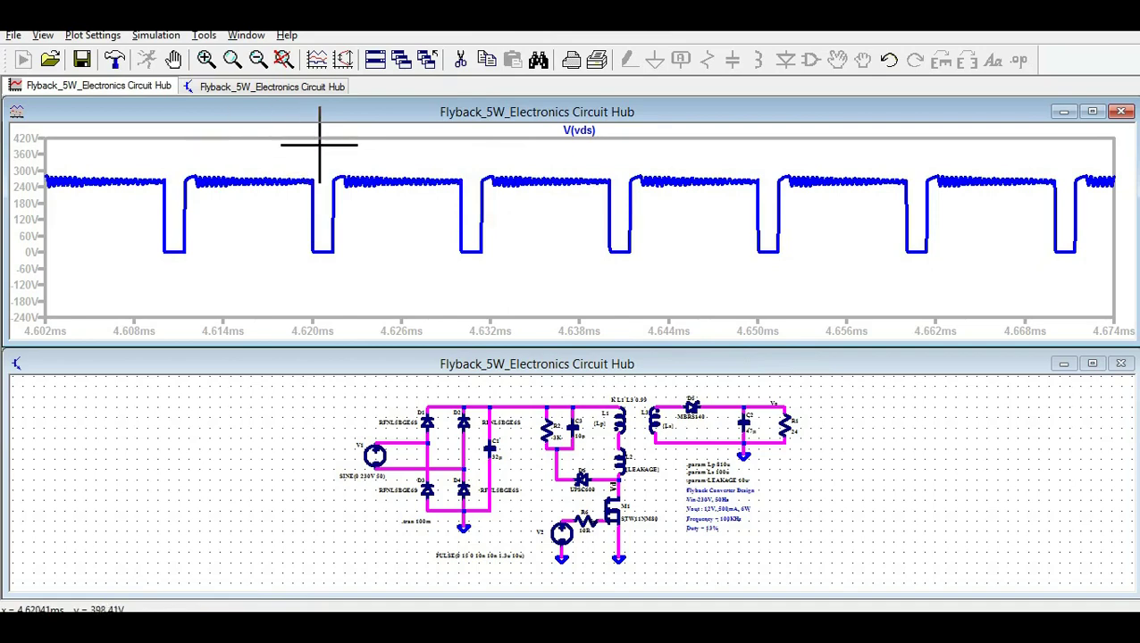
pyautogui.moveTo(319, 145)
pyautogui.mouseDown()
pyautogui.moveTo(500, 281)
pyautogui.moveTo(630, 303)
pyautogui.mouseUp()
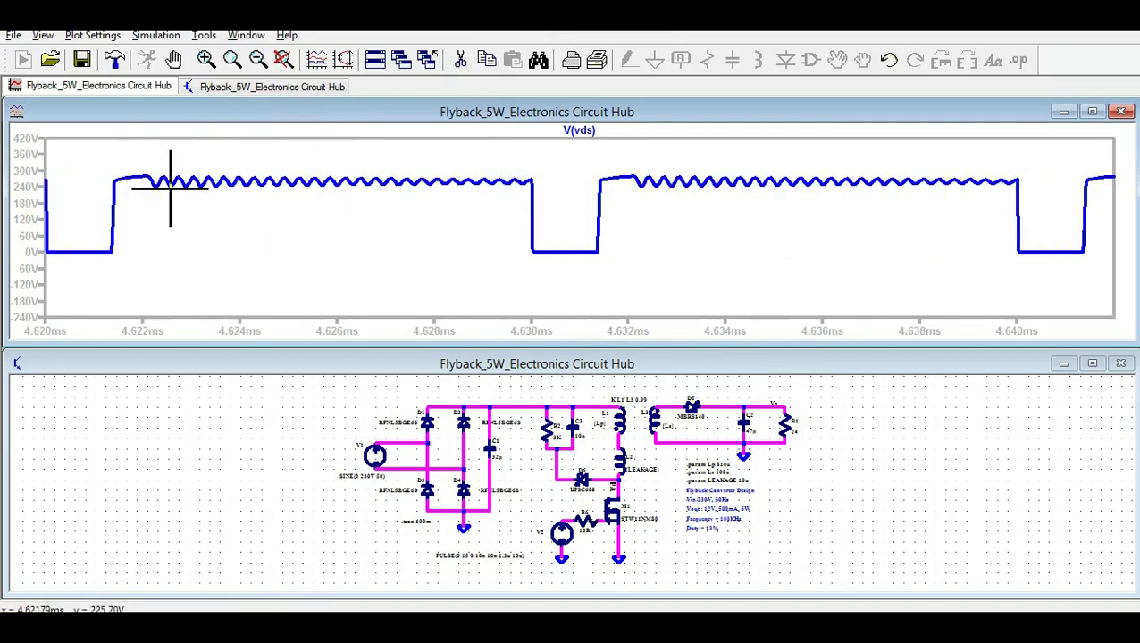